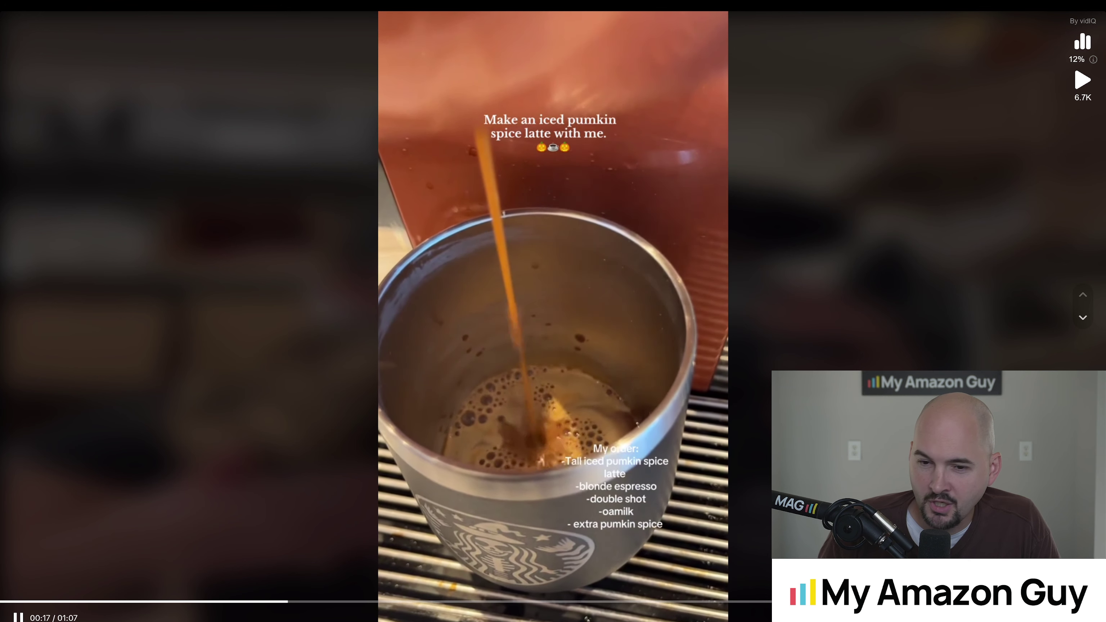
- Pause the iced pumpkin spice latte TikTok at 00:17, then resume playback
key(space)
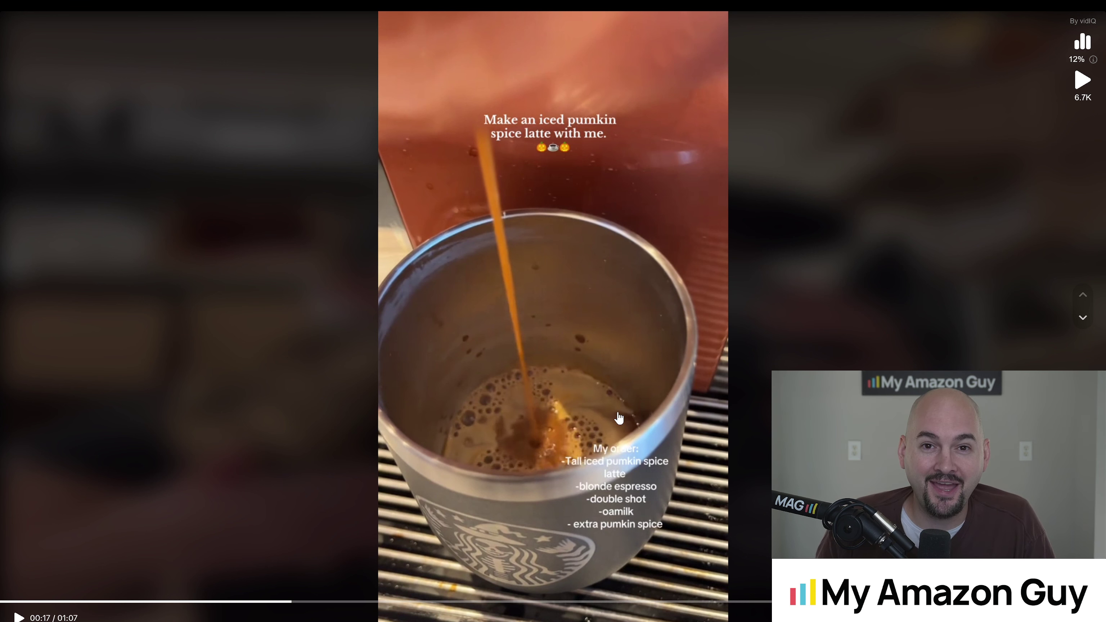
click(664, 462)
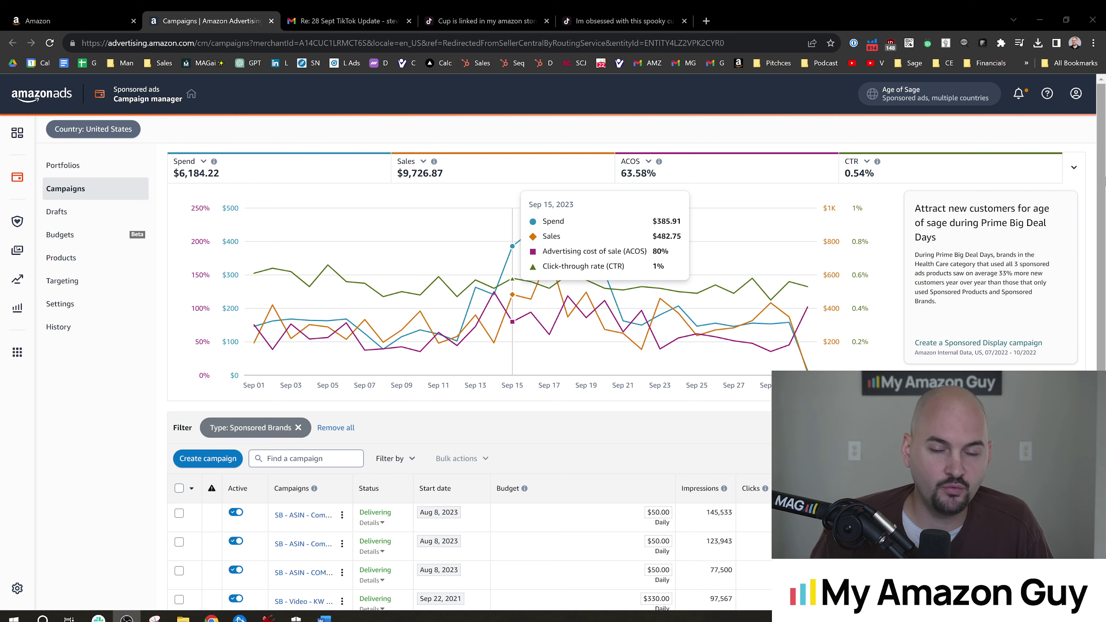
- Scroll the Sponsored Brands campaign list down to the Bar Soap ASIN ad group
scroll(1105, 192, down, 1)
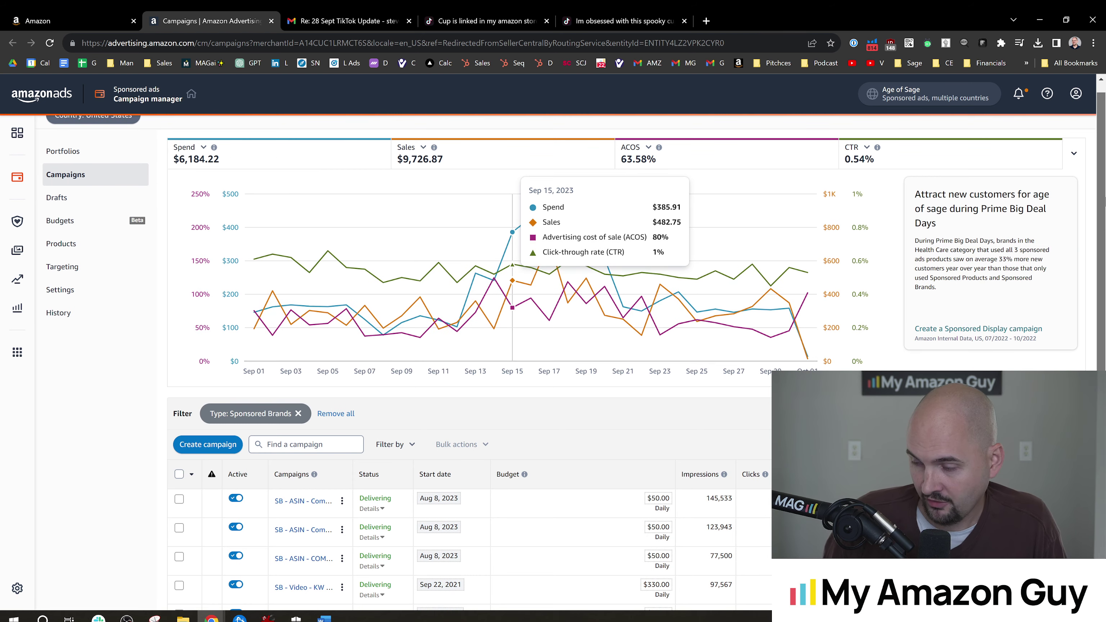
drag(1103, 246, 1104, 400)
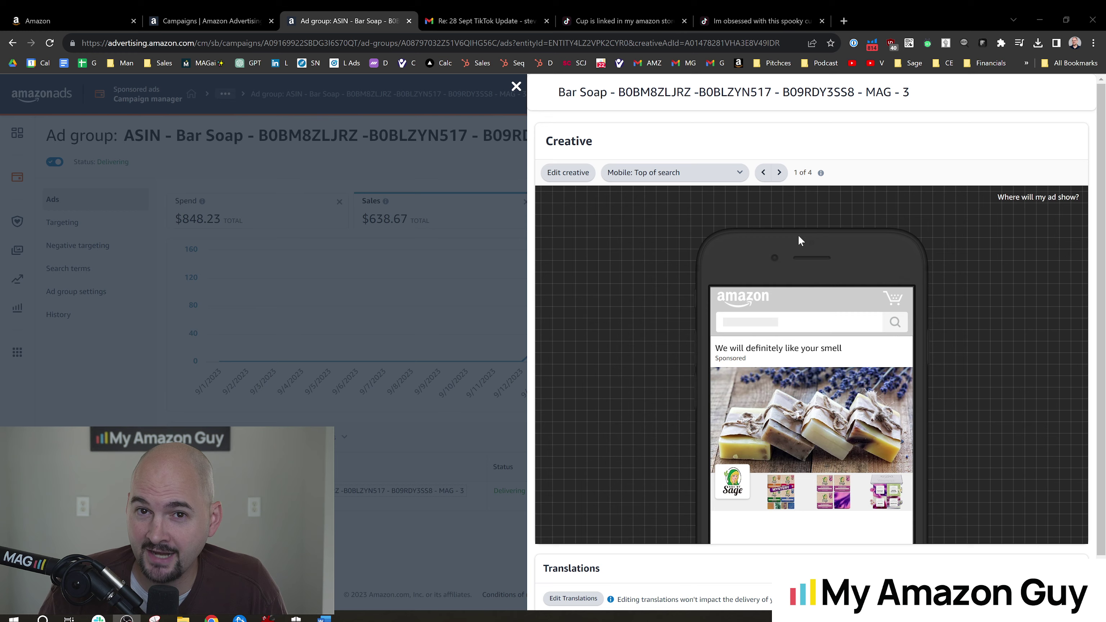
- Scroll through the campaigns filtered to video first quartile greater than 1
scroll(806, 270, down, 1)
scroll(815, 305, up, 1)
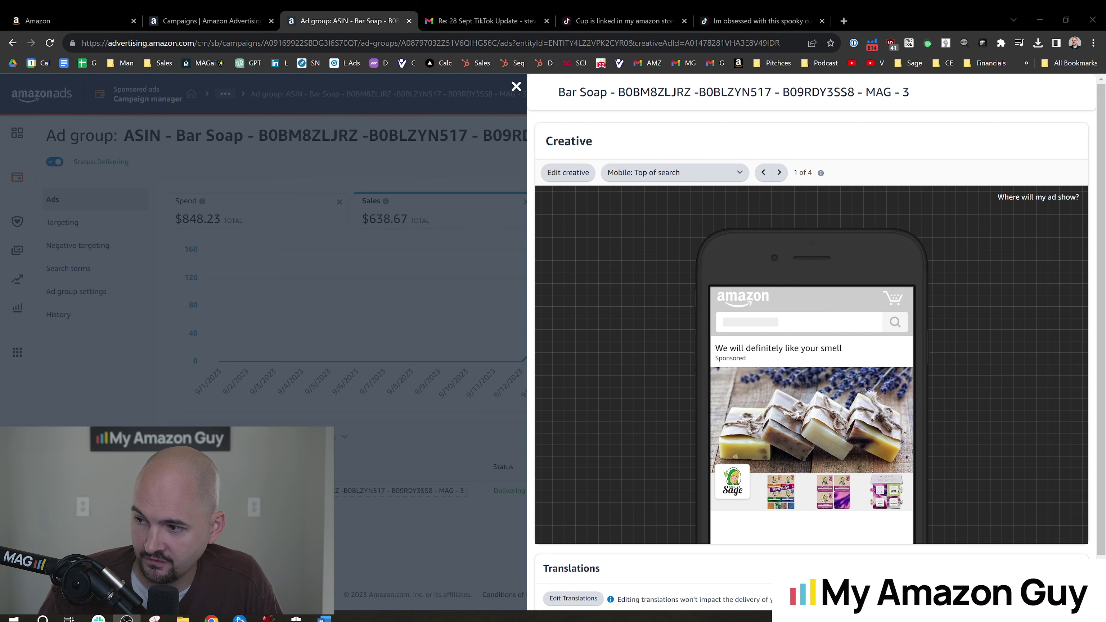
scroll(829, 377, down, 1)
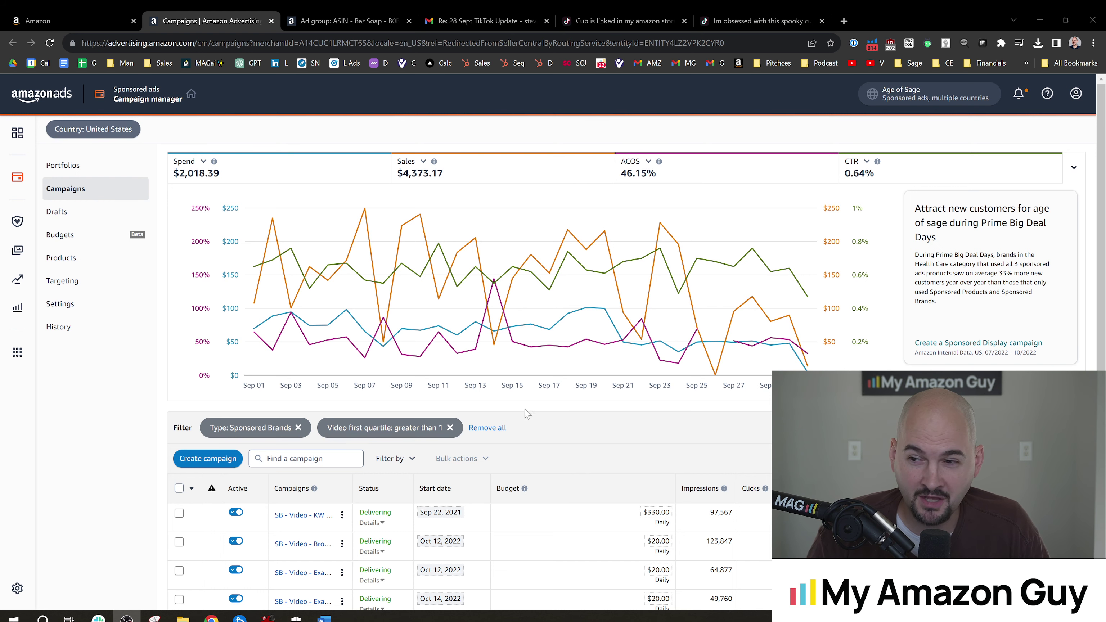
scroll(526, 414, down, 1)
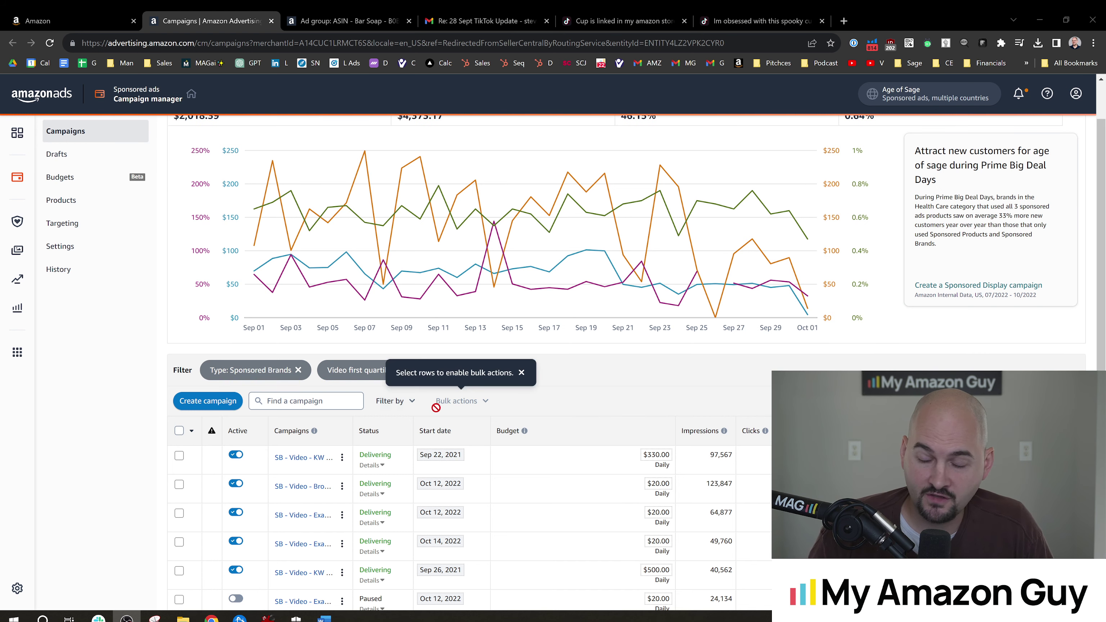
scroll(544, 428, down, 1)
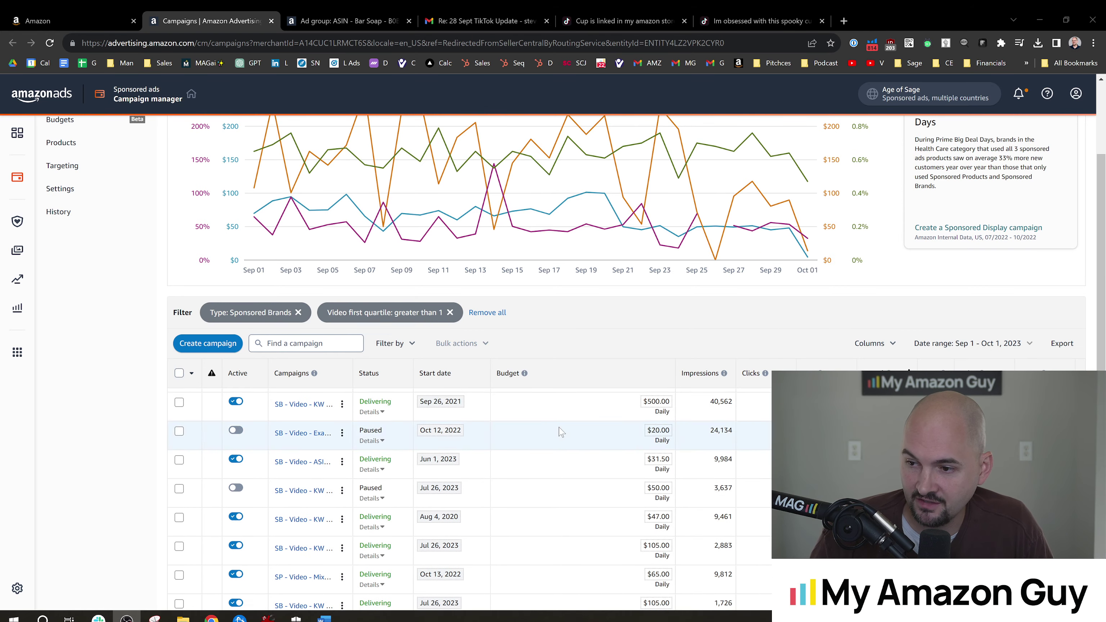
scroll(549, 425, up, 1)
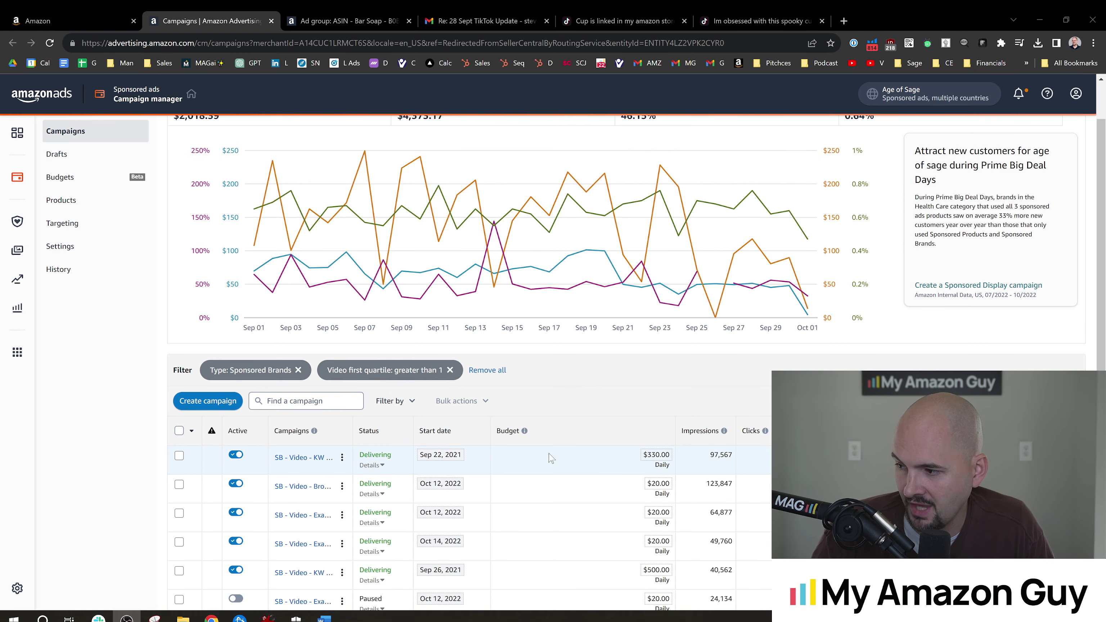
scroll(528, 448, up, 1)
scroll(580, 425, down, 6)
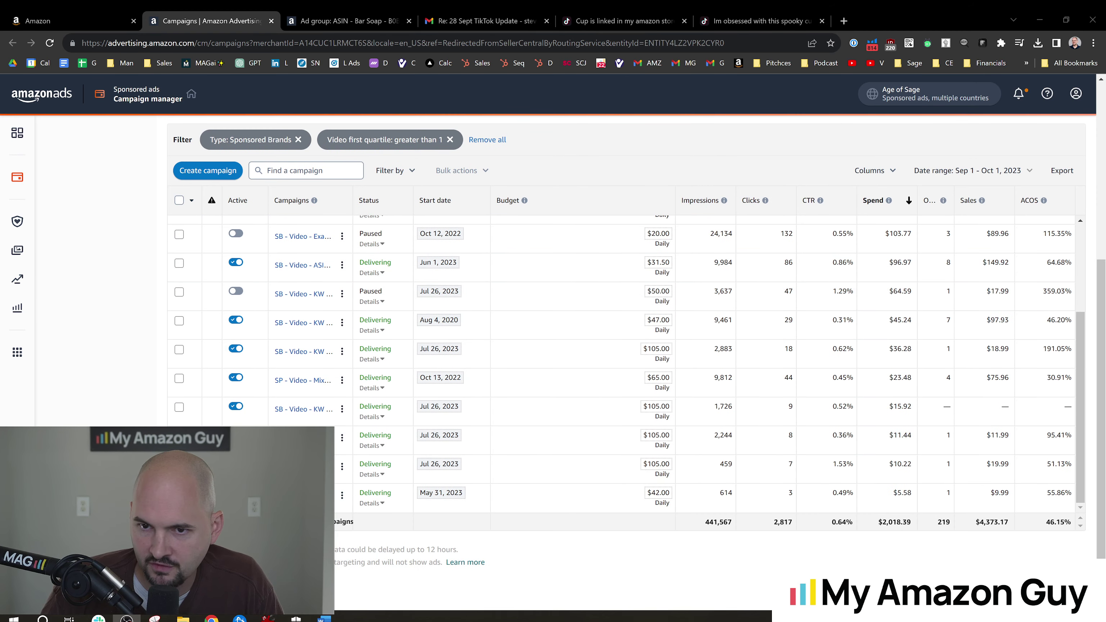
drag(1082, 386, 1105, 252)
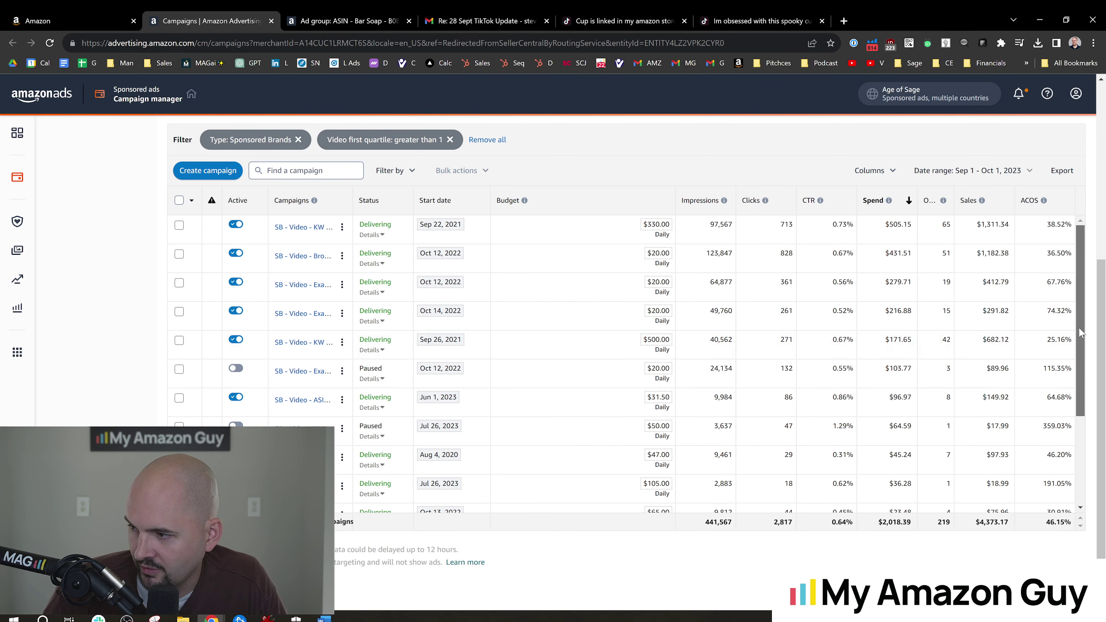
scroll(1050, 363, down, 2)
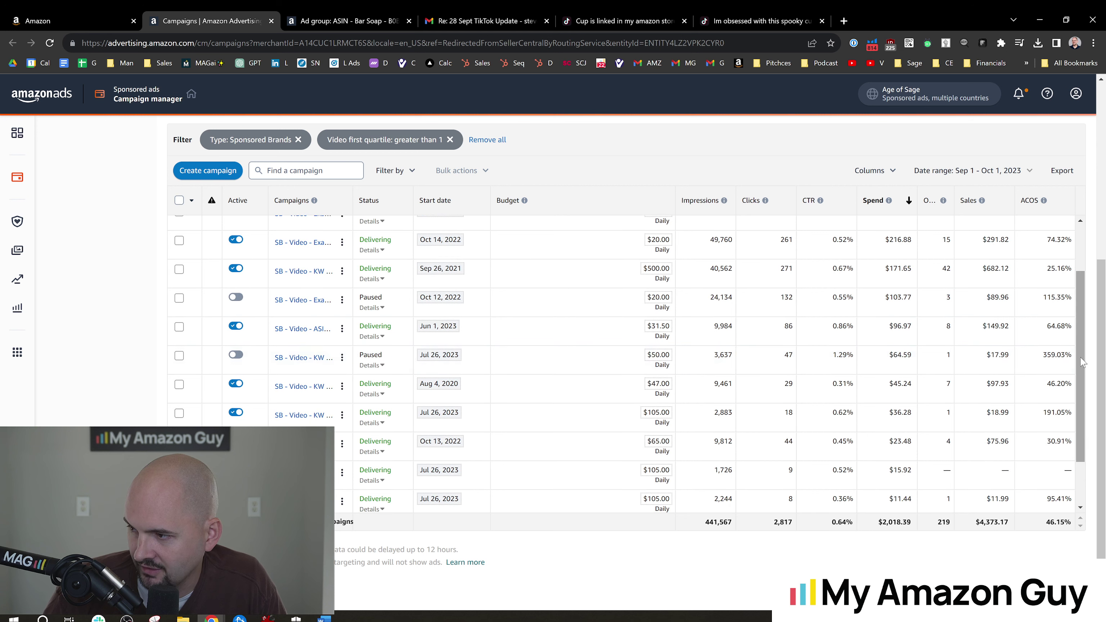
scroll(479, 348, down, 1)
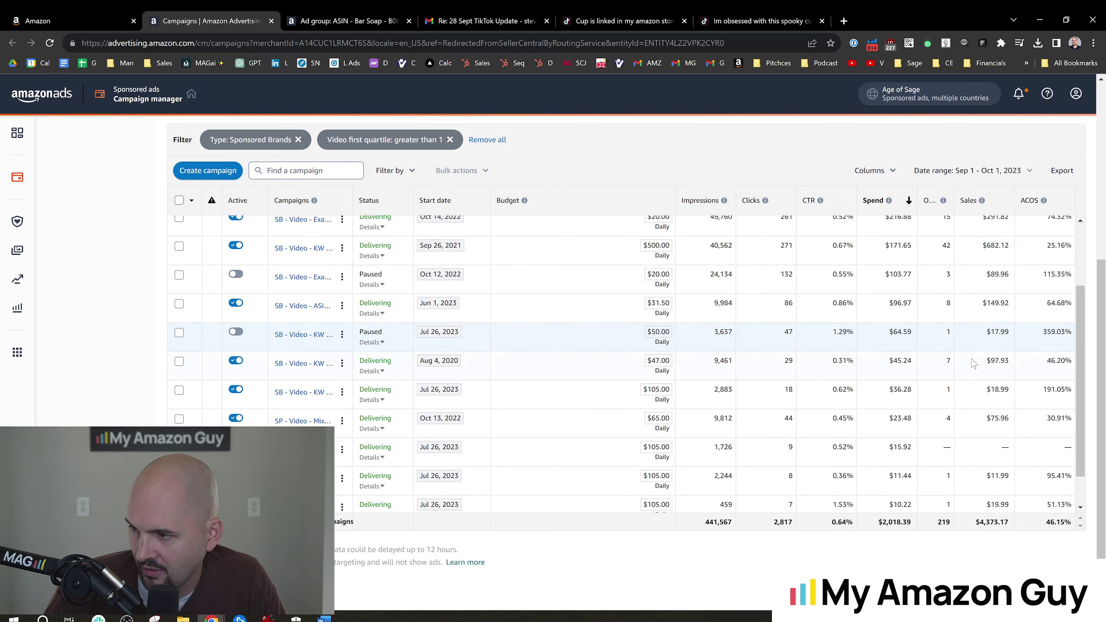
drag(1081, 279, 1100, 217)
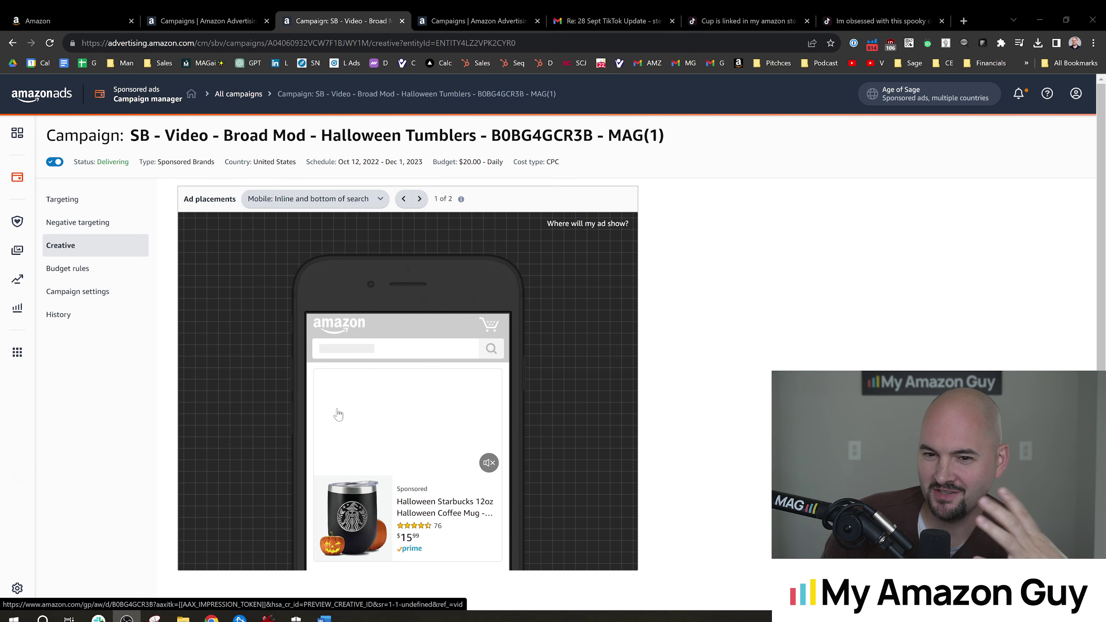
- Scroll the Broad Mod Halloween Tumblers campaign down to its creative preview
scroll(416, 413, down, 1)
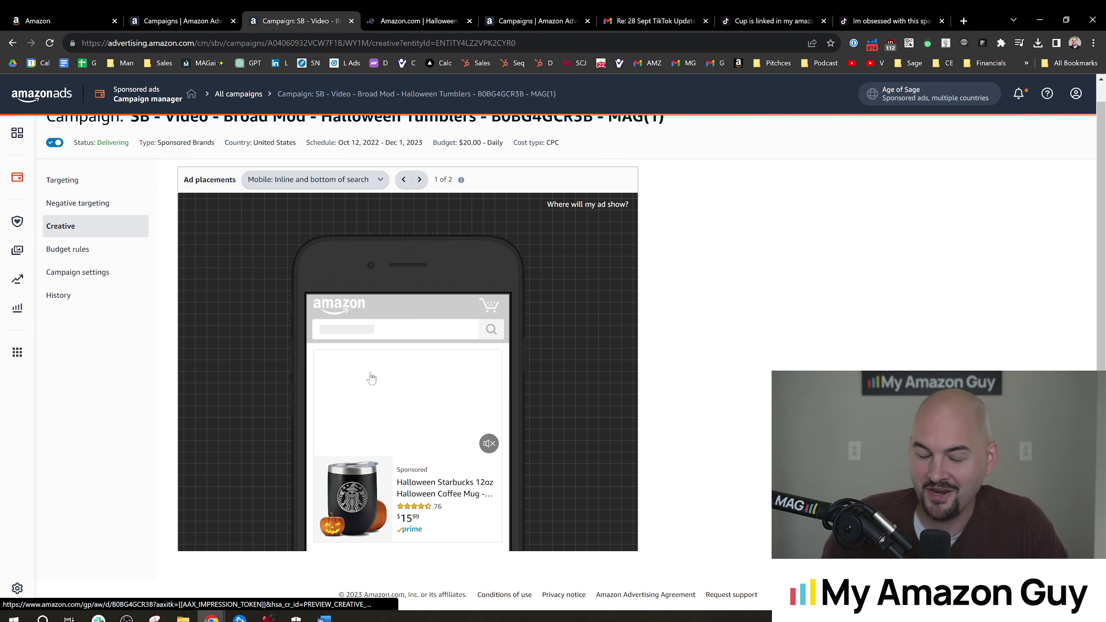
- Switch to the 'halloween starbucks tumbler' Amazon results and scroll through them to the page list
key(ctrl+Tab)
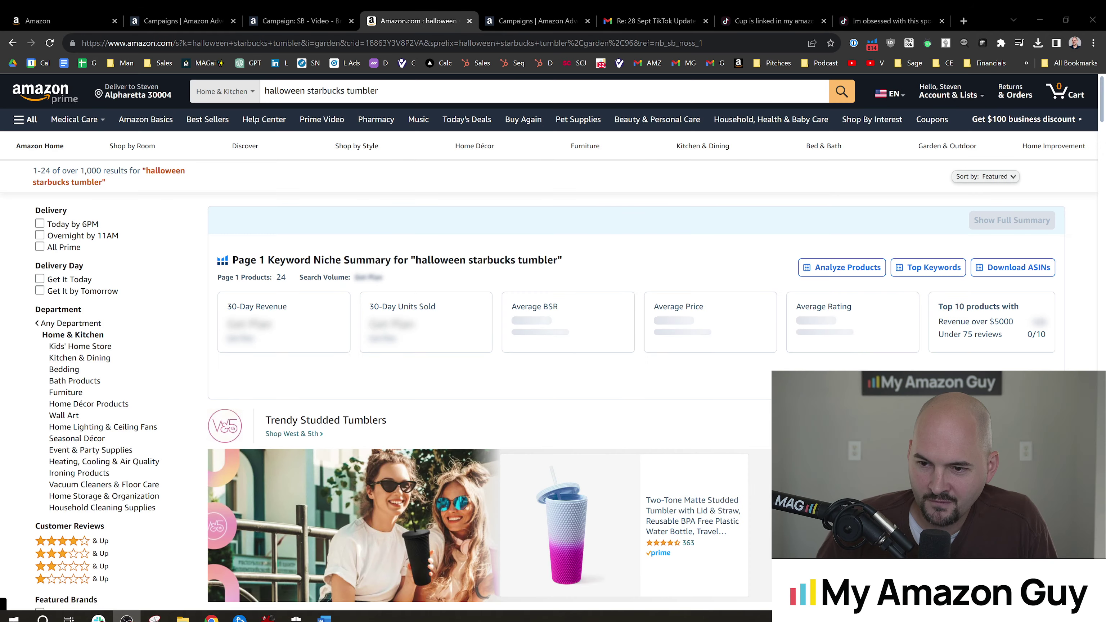
scroll(584, 403, down, 12)
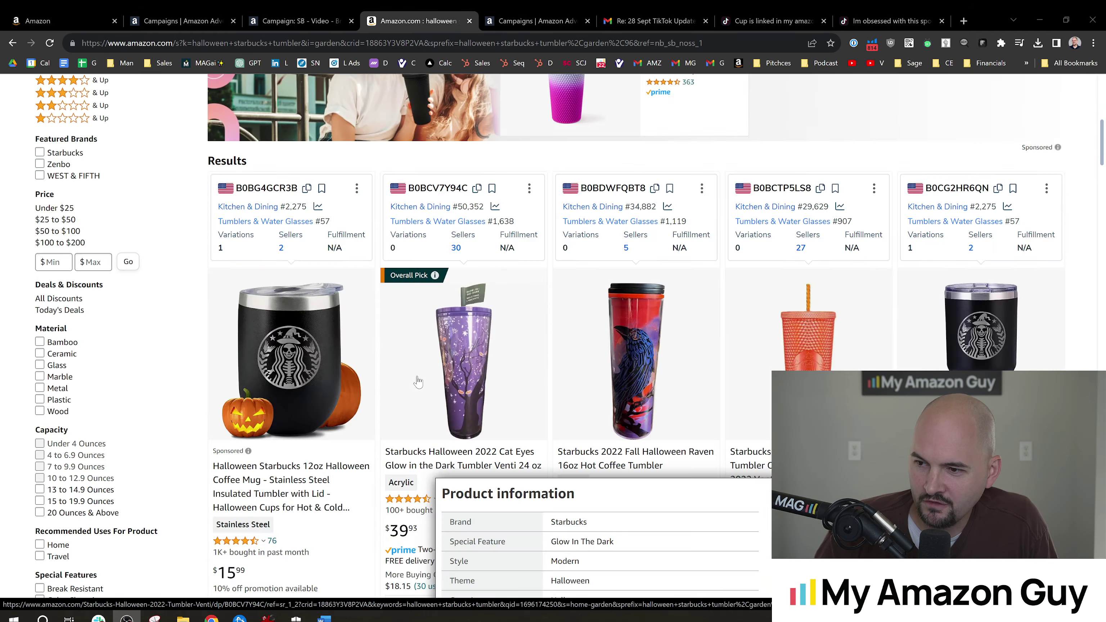
mouse_move(289, 223)
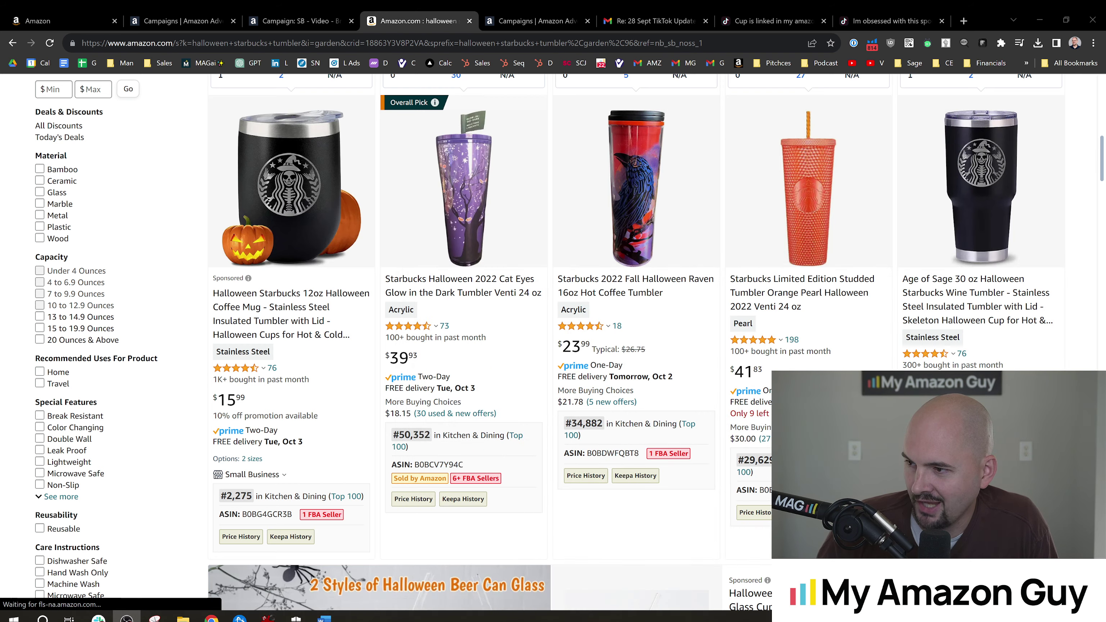
scroll(554, 349, down, 8)
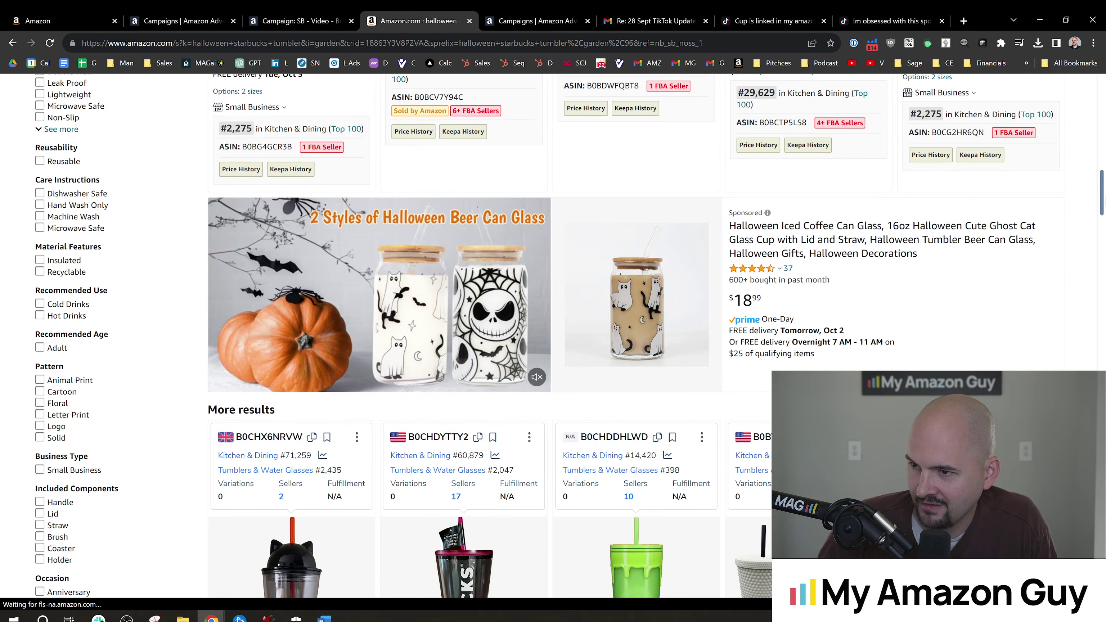
scroll(1105, 201, up, 1)
scroll(1105, 201, down, 1)
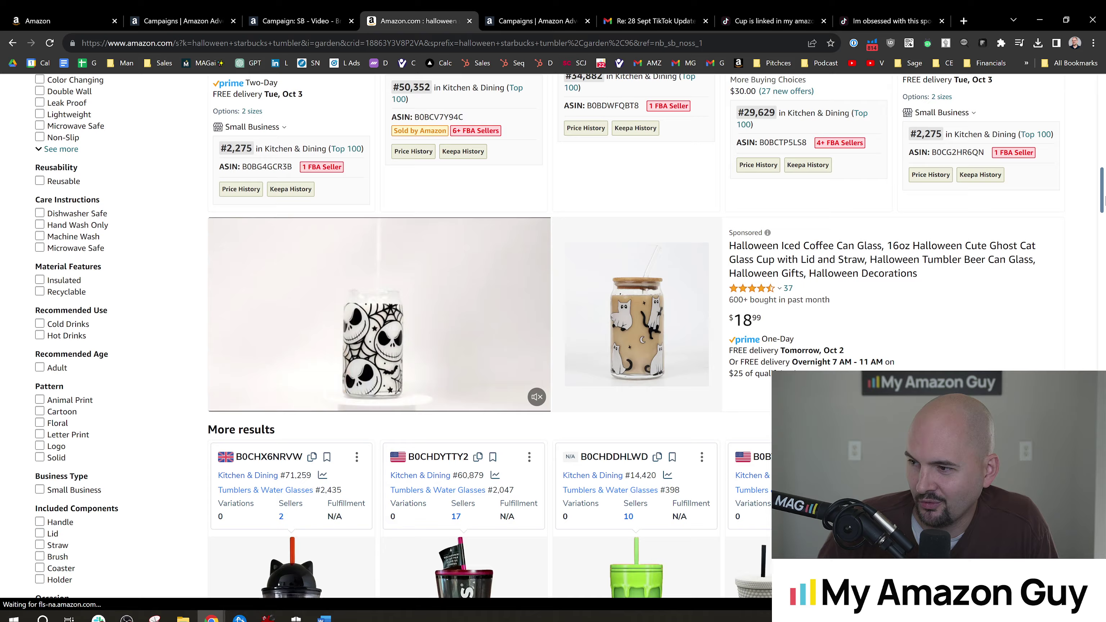
scroll(1105, 201, down, 1)
scroll(1100, 264, down, 8)
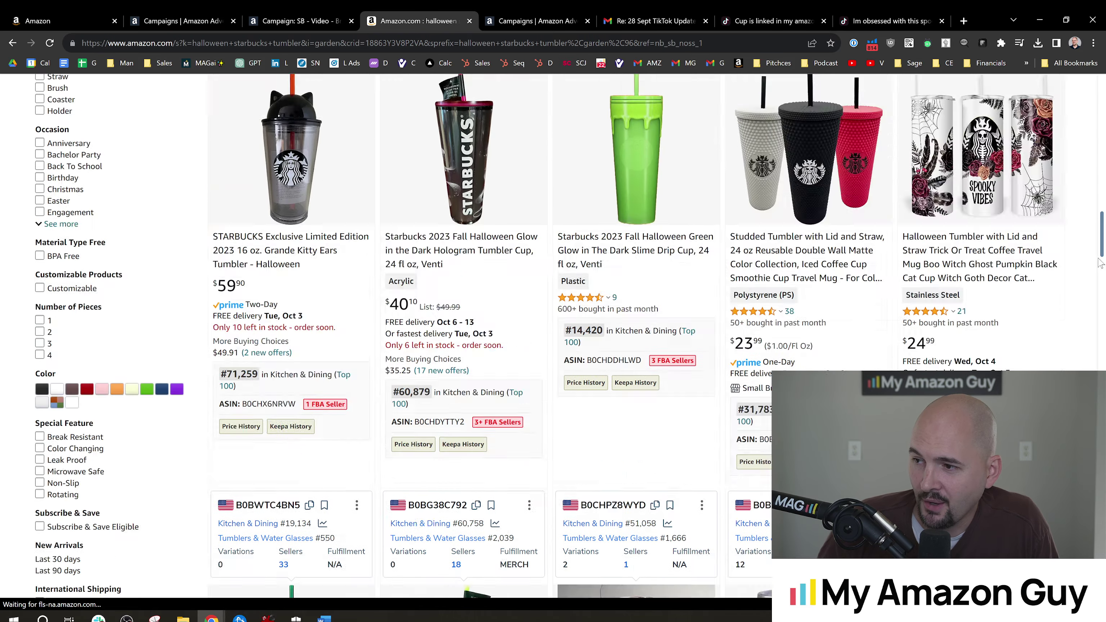
scroll(1101, 263, down, 20)
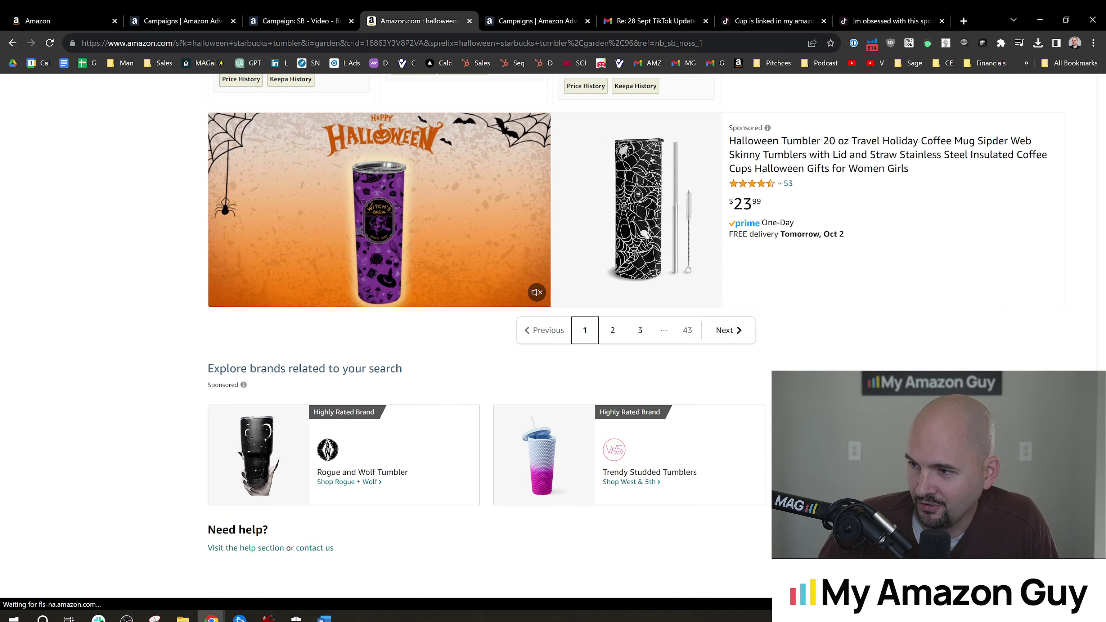
scroll(40, 458, up, 1)
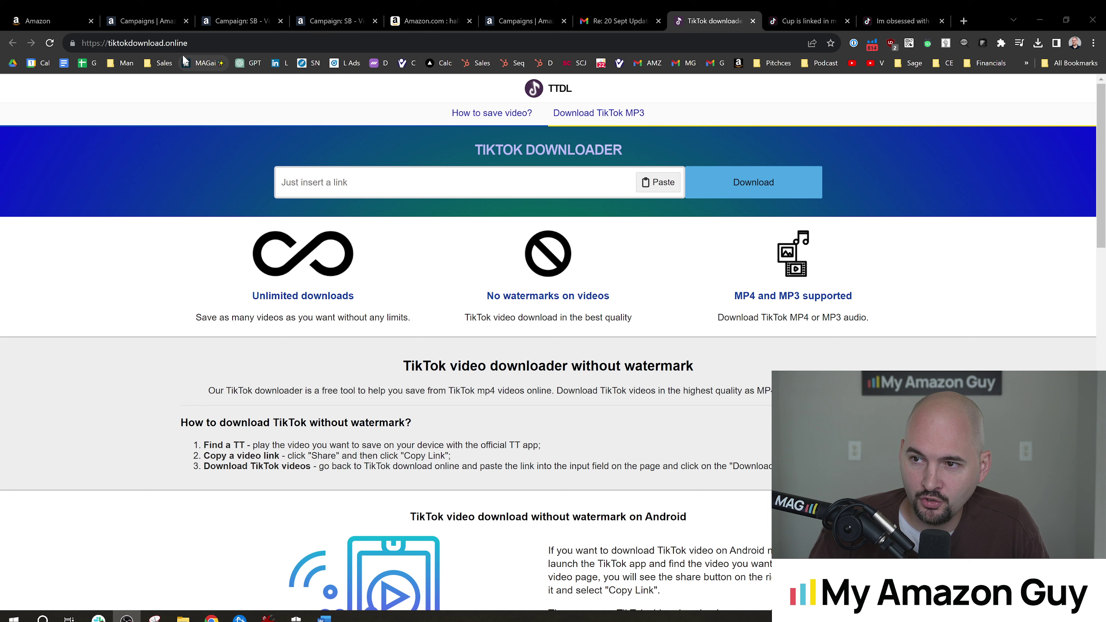
- Focus the 'Just insert a link' field, then return to the Exact STR Halloween Mugs creative
click(281, 182)
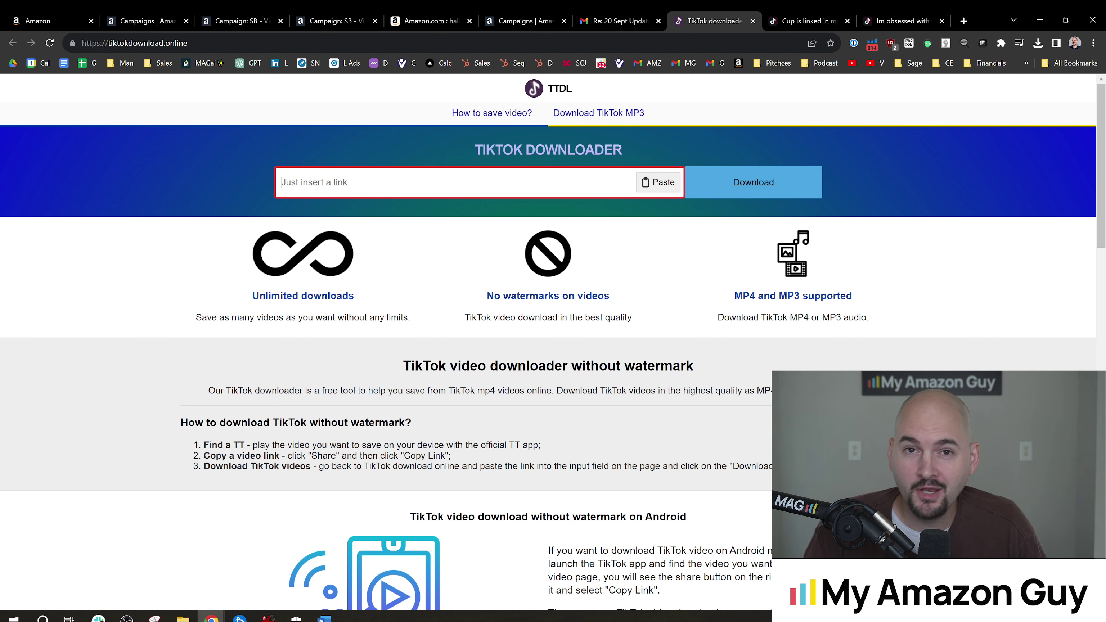
key(alt+Tab)
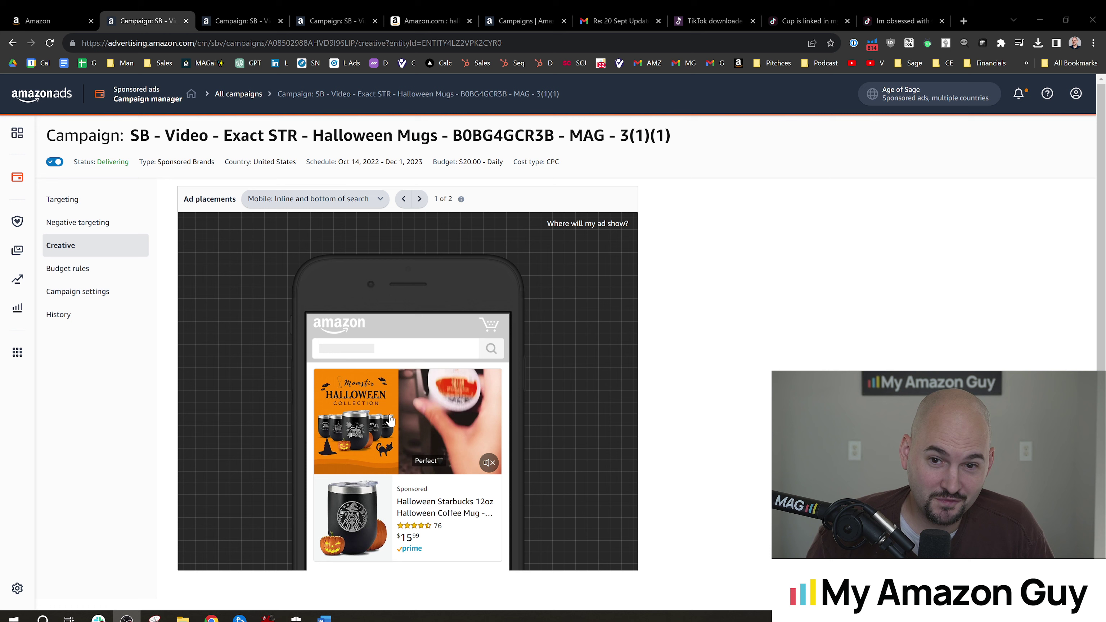
- Check and dismiss the uBlock panel, then scroll the new Sponsored Brands campaign builder
click(891, 44)
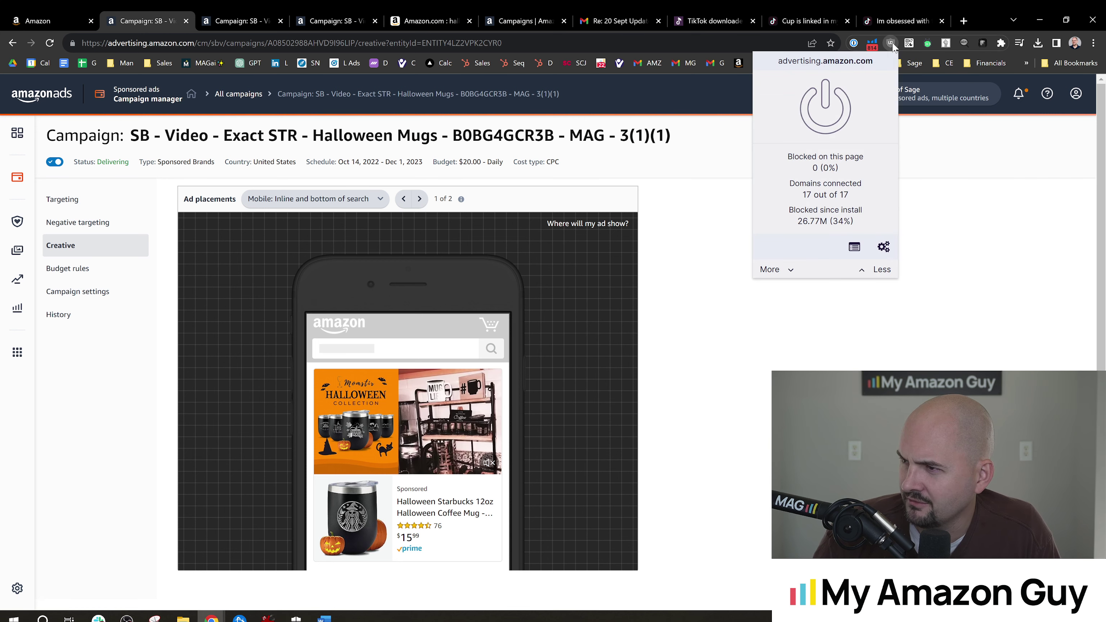
click(924, 212)
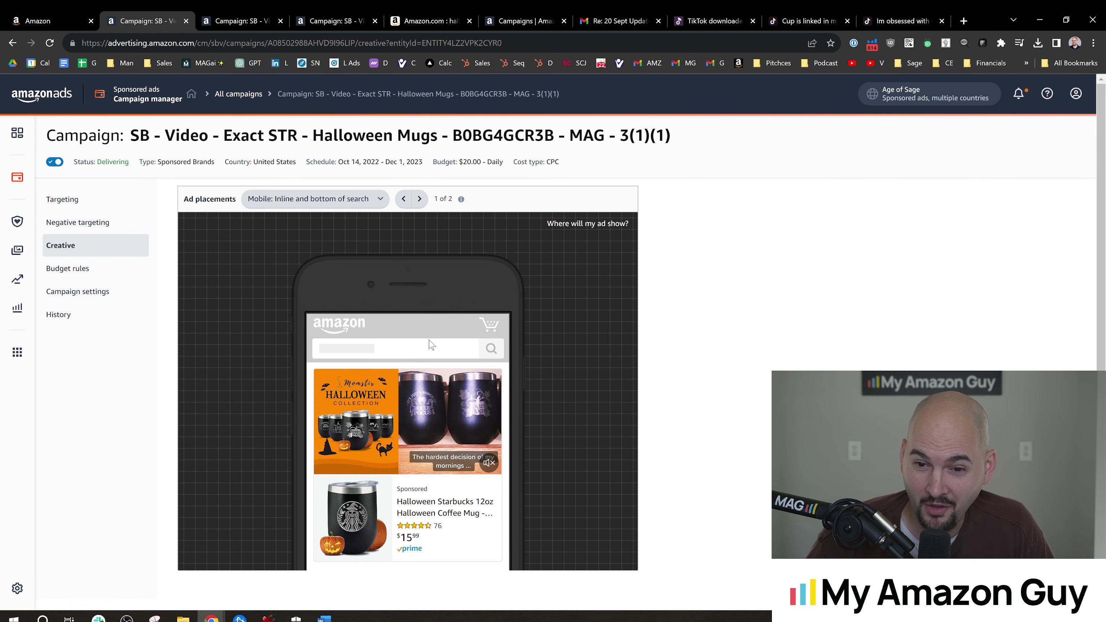
scroll(397, 355, down, 1)
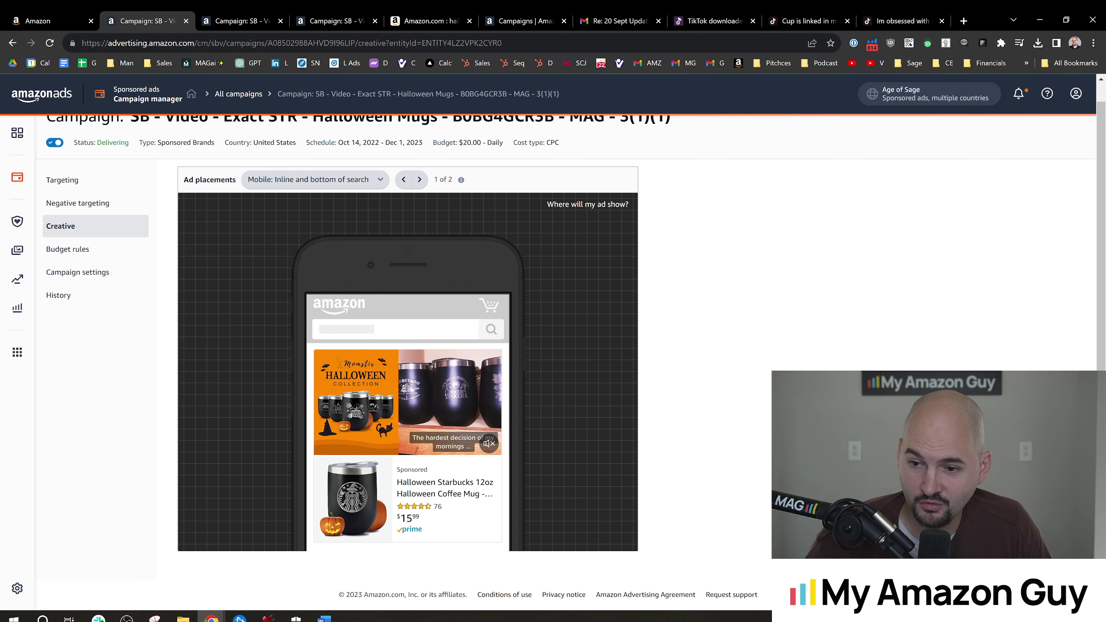
scroll(198, 313, up, 1)
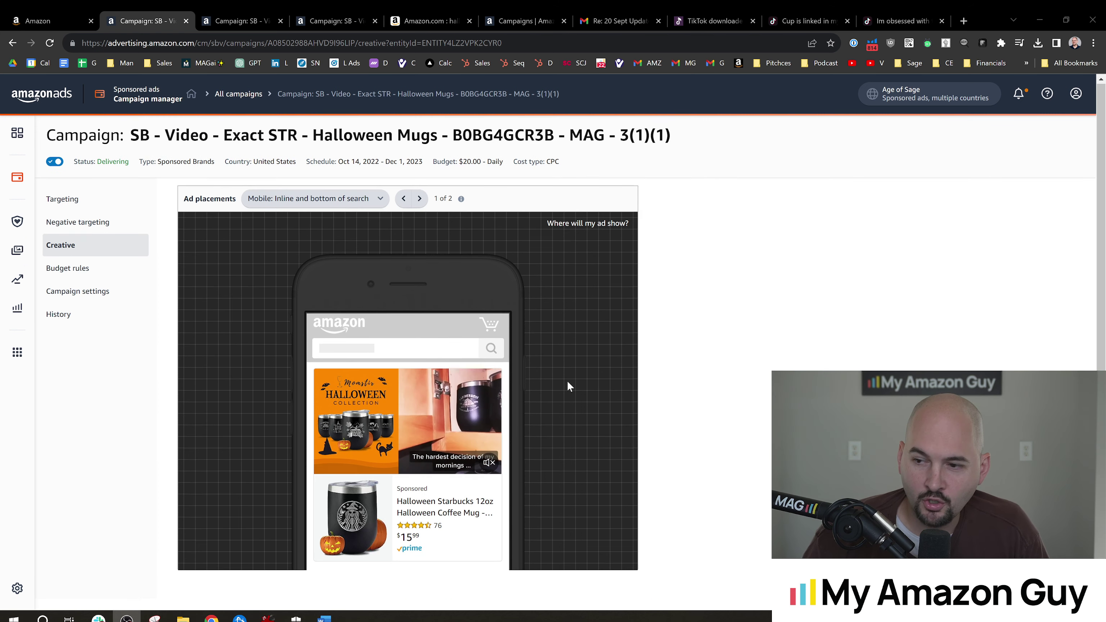
scroll(584, 340, down, 1)
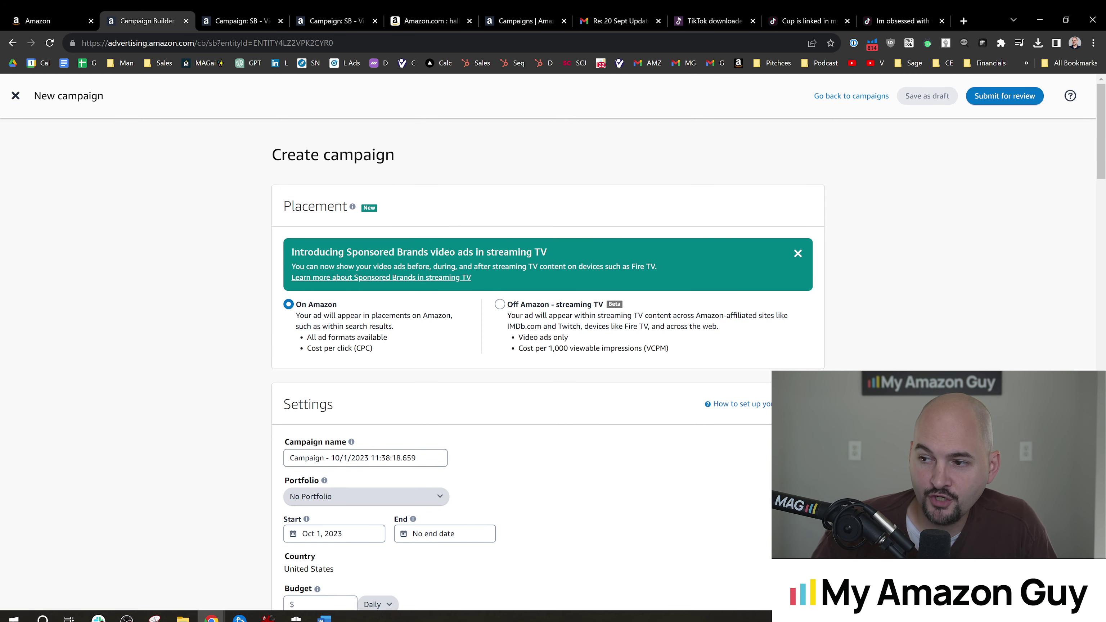
- Highlight 'streaming TV' in the banner and the video spec requirements for review
drag(487, 251, 547, 251)
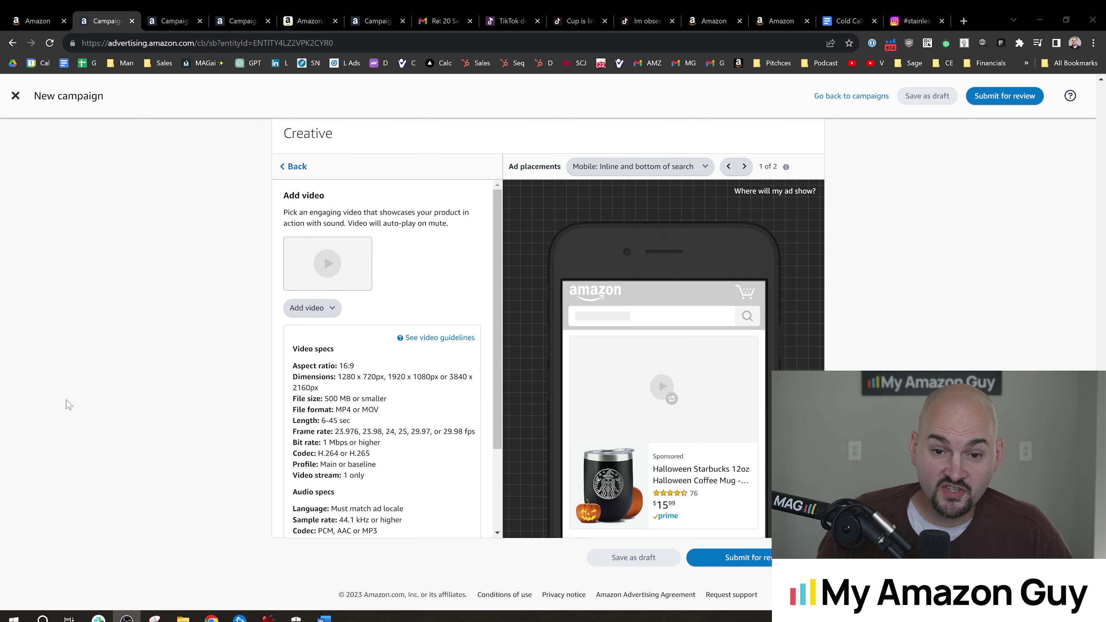
click(196, 353)
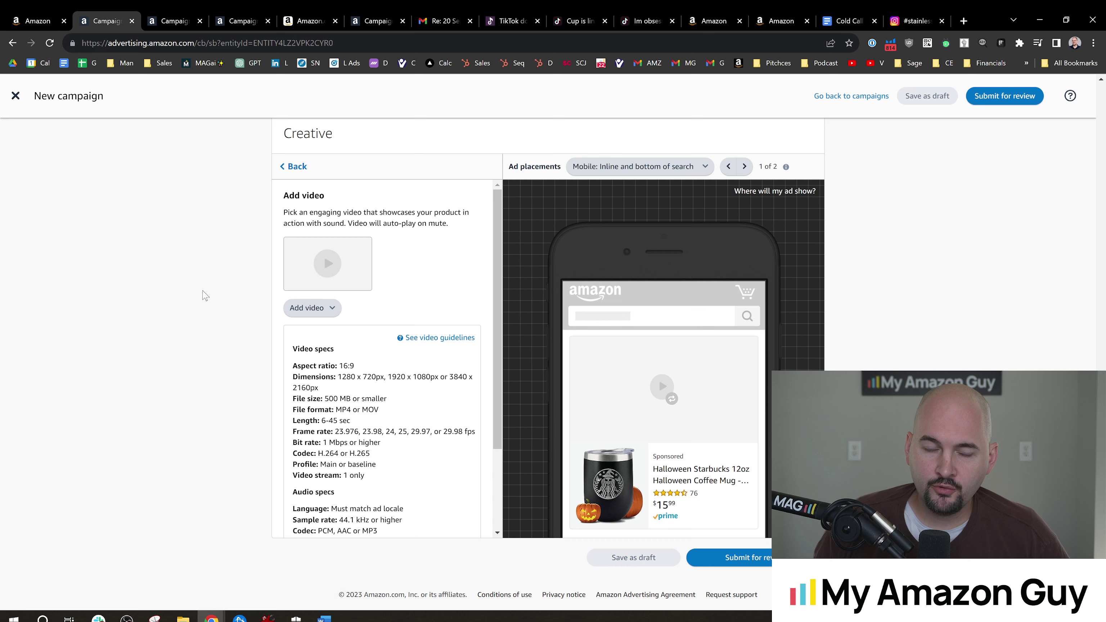
drag(293, 348, 404, 473)
click(404, 434)
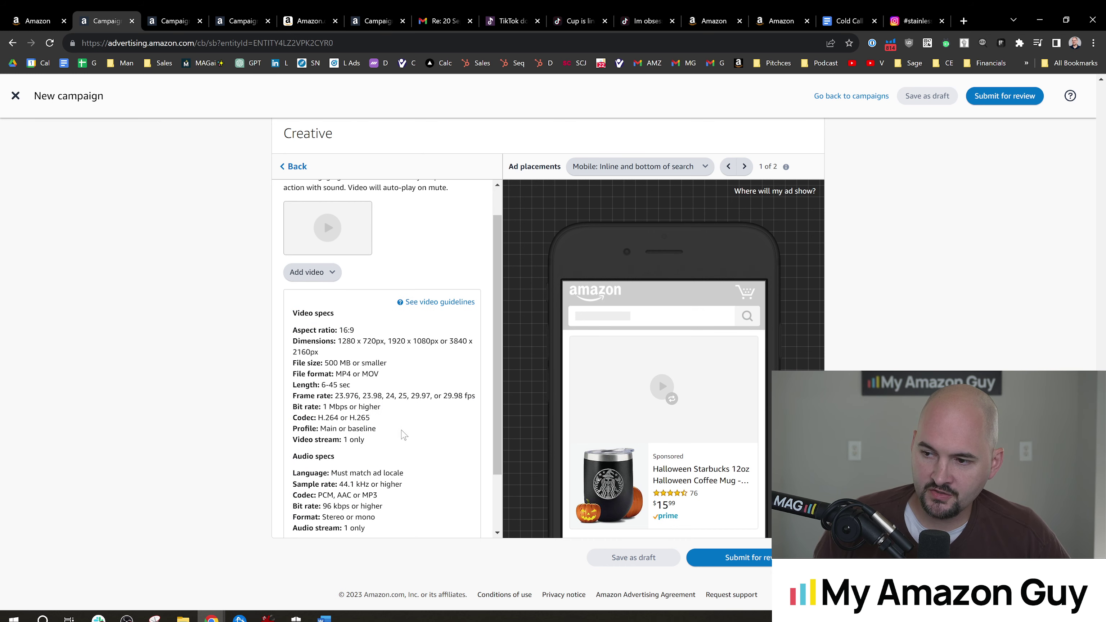
- Scroll through the campaign form to the Creative section's video options
scroll(403, 434, up, 1)
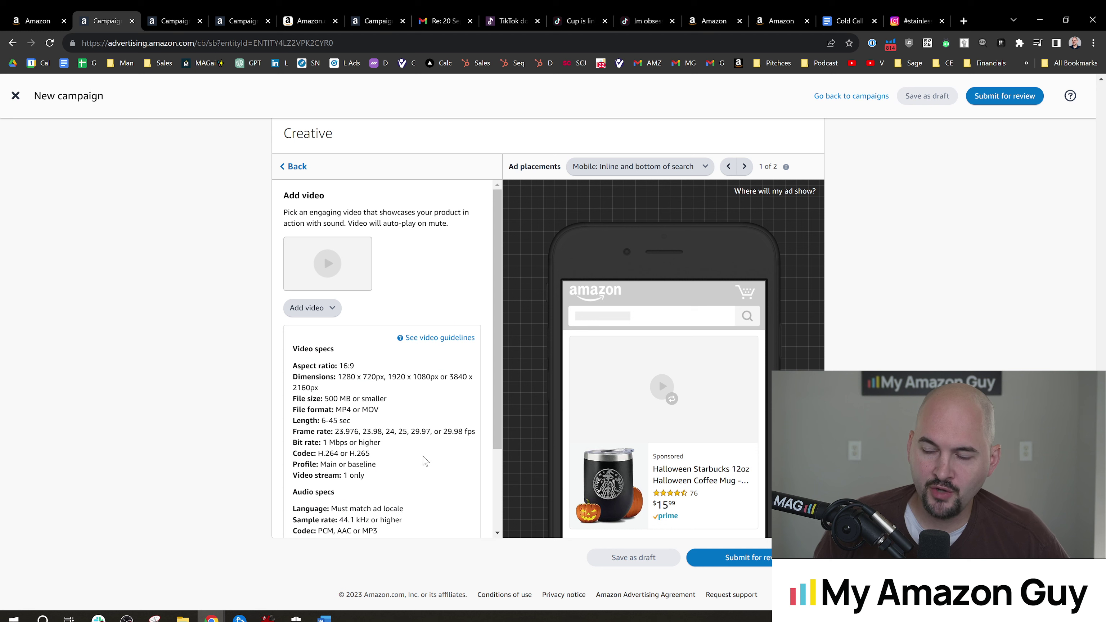
scroll(425, 461, down, 3)
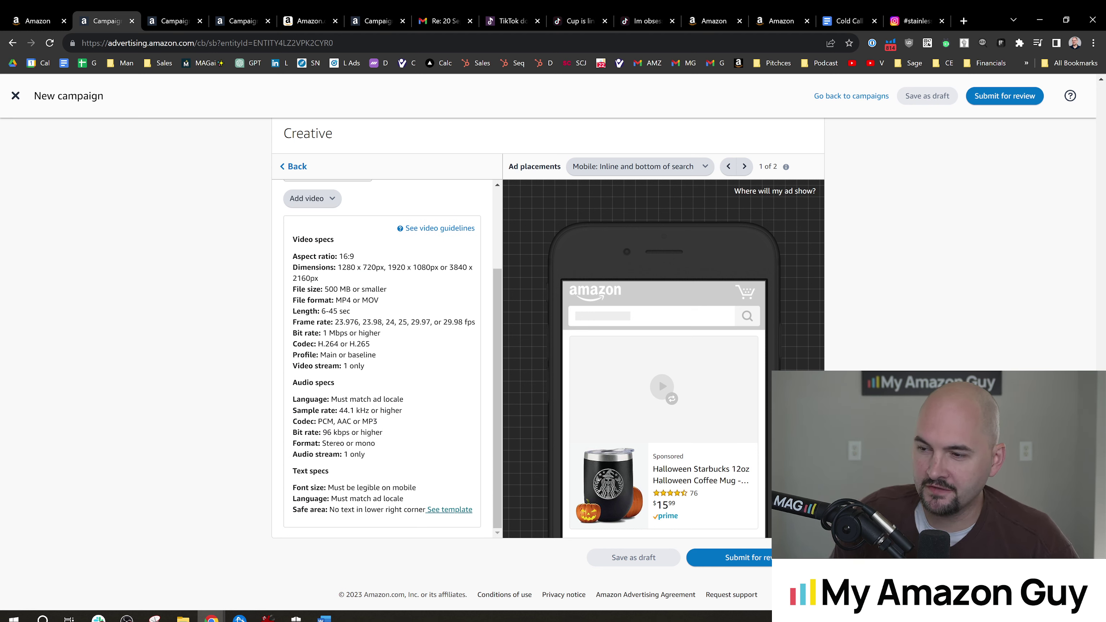
scroll(307, 307, up, 3)
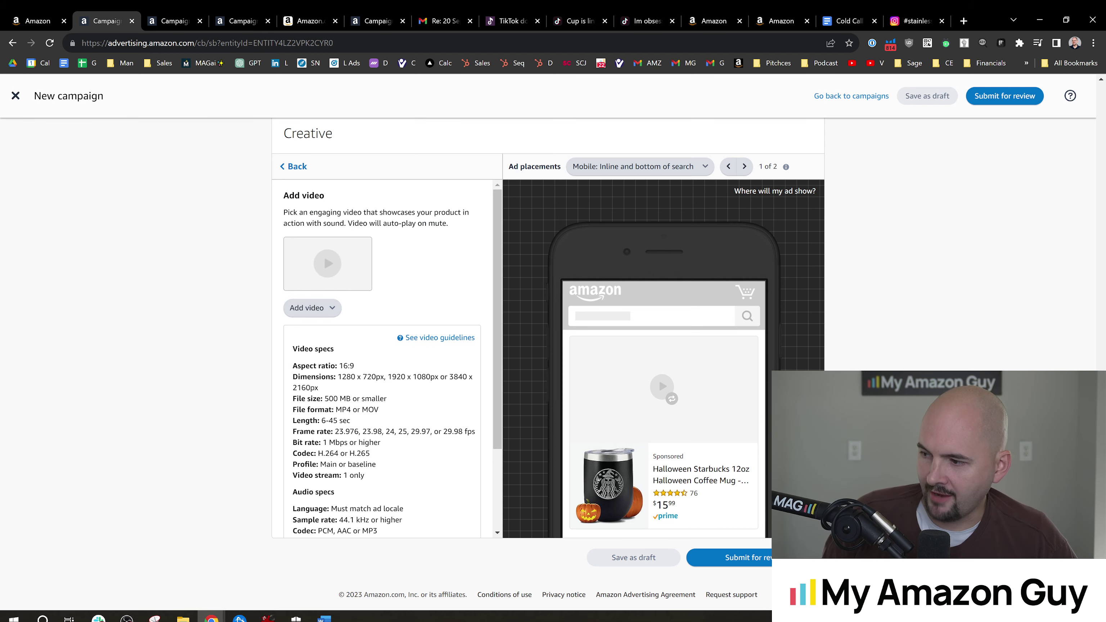
scroll(323, 311, up, 1)
scroll(323, 310, up, 20)
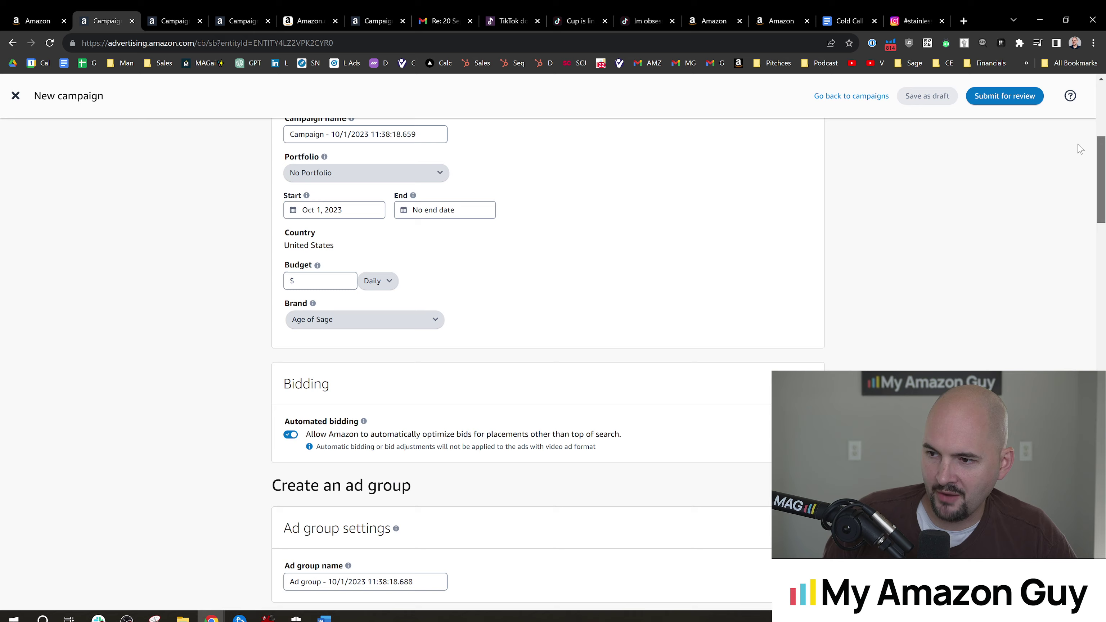
scroll(1083, 141, up, 3)
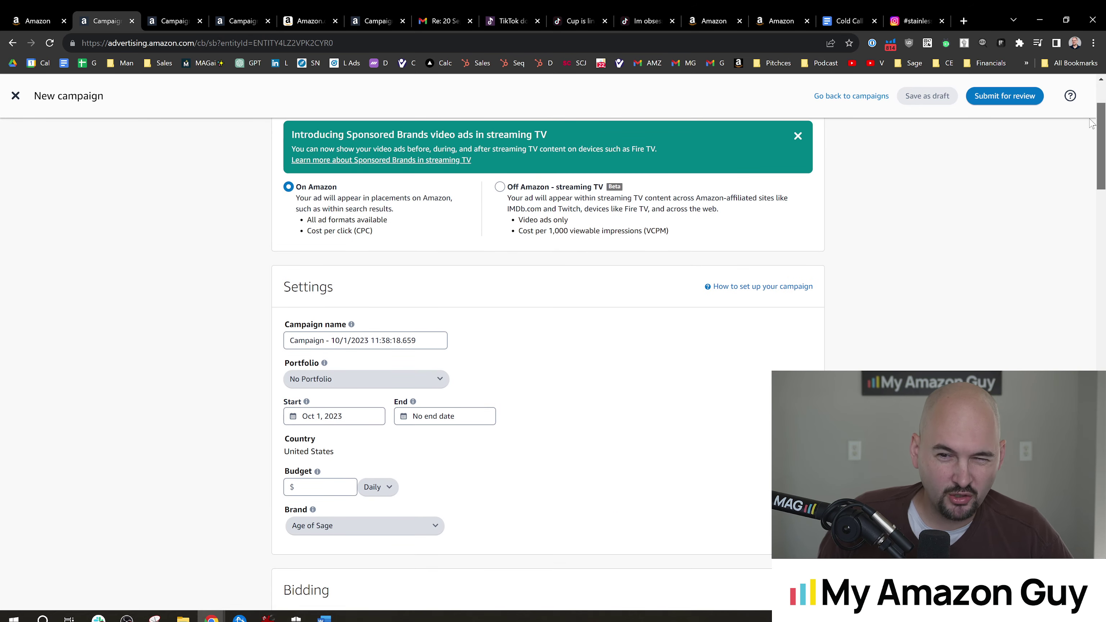
drag(1102, 133, 1104, 523)
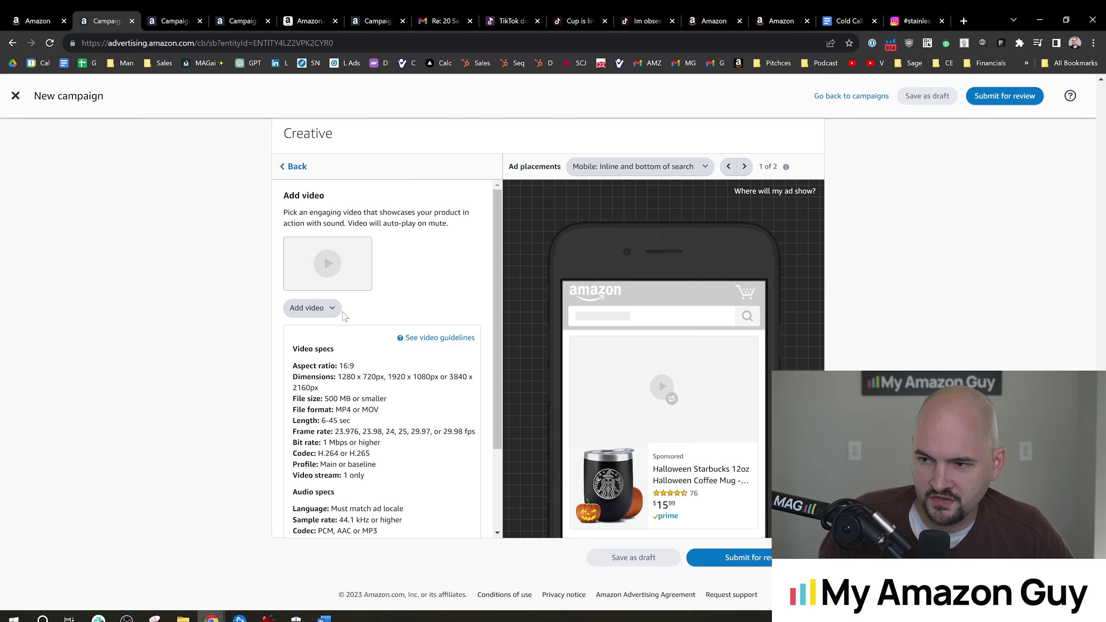
scroll(348, 313, down, 1)
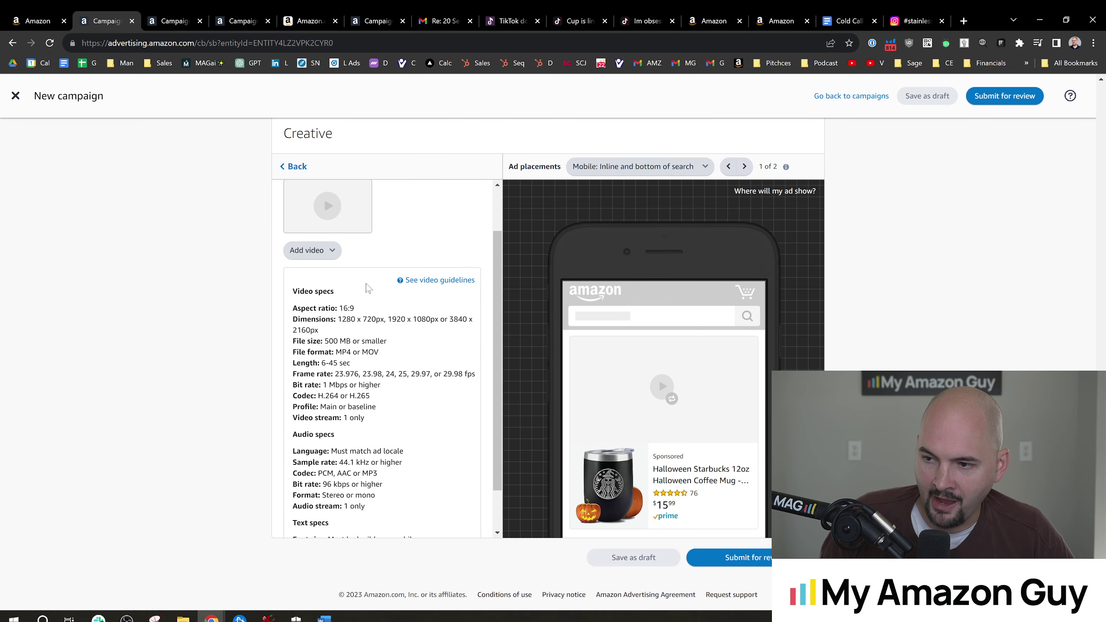
scroll(370, 334, up, 1)
- Upload Halloween Tumbler No Text.mp4 as the creative video, then view the Exact STR campaign tab
click(312, 307)
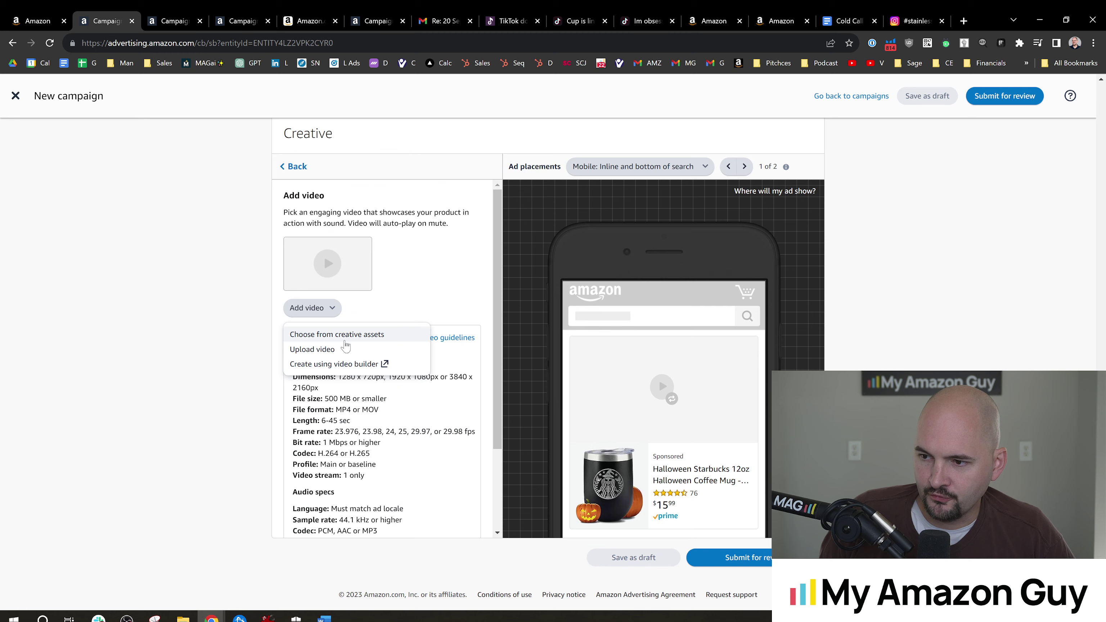
click(338, 351)
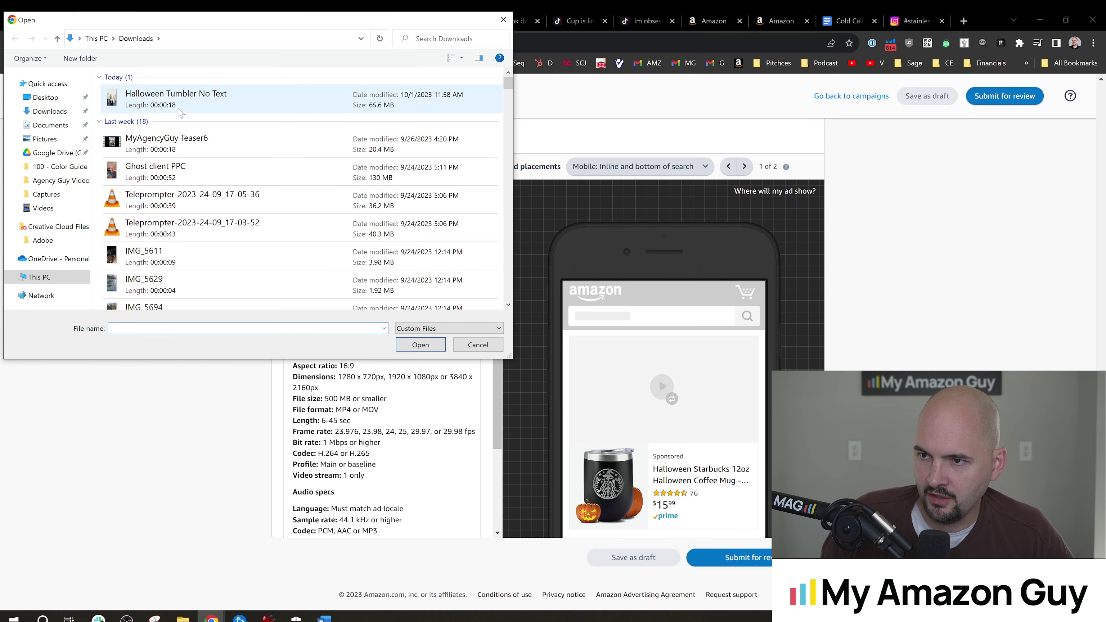
double_click(187, 86)
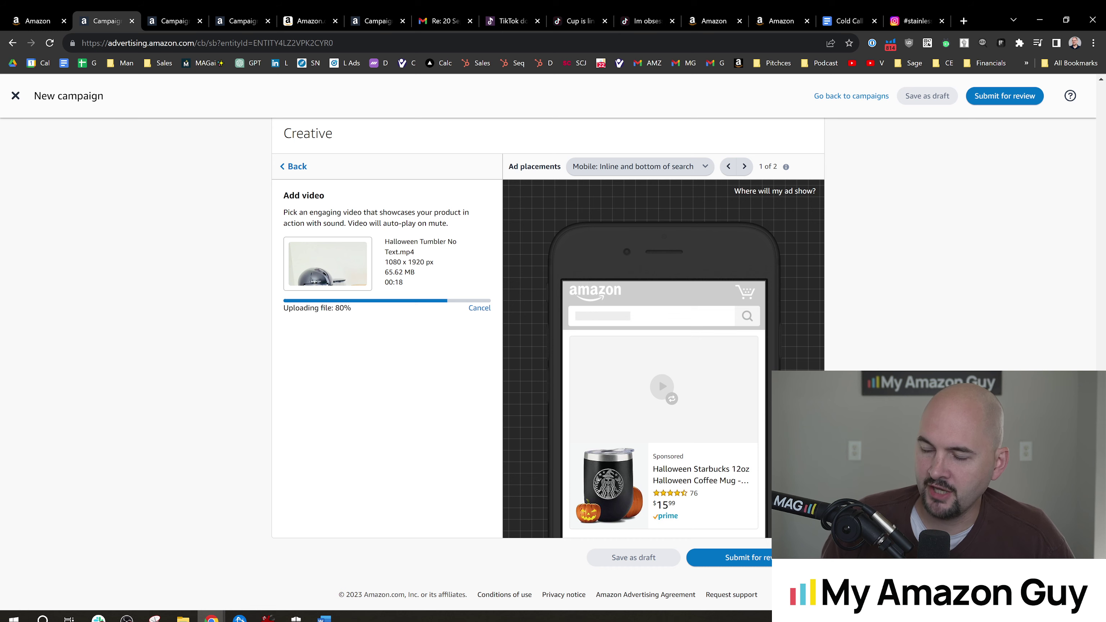
click(156, 18)
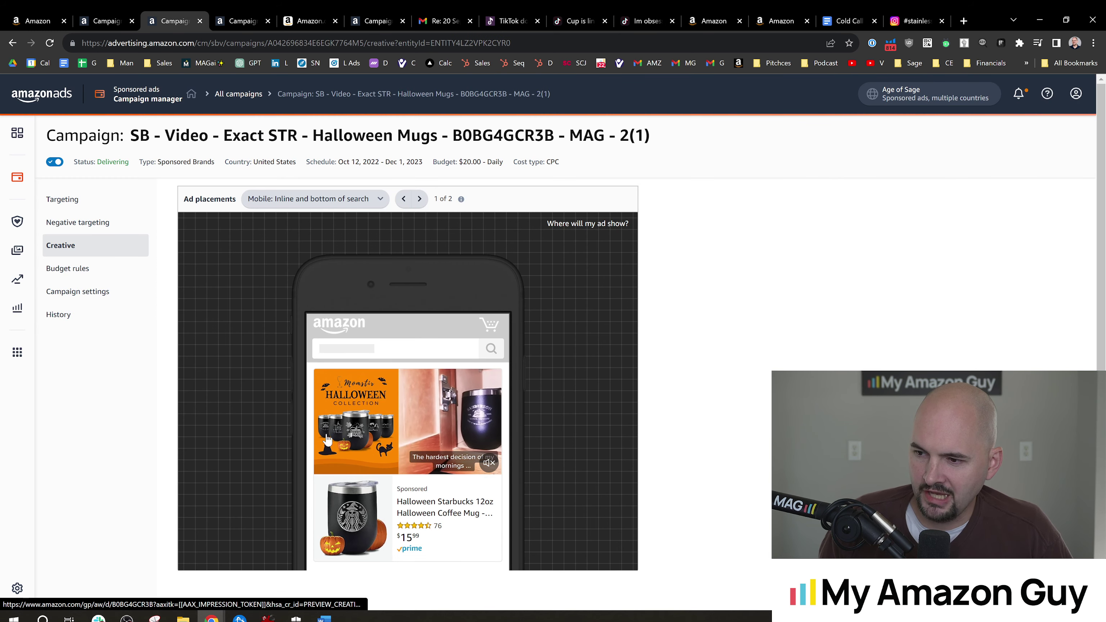
- Review the failed frame rate and video dimension requirements on the new campaign's creative
click(105, 21)
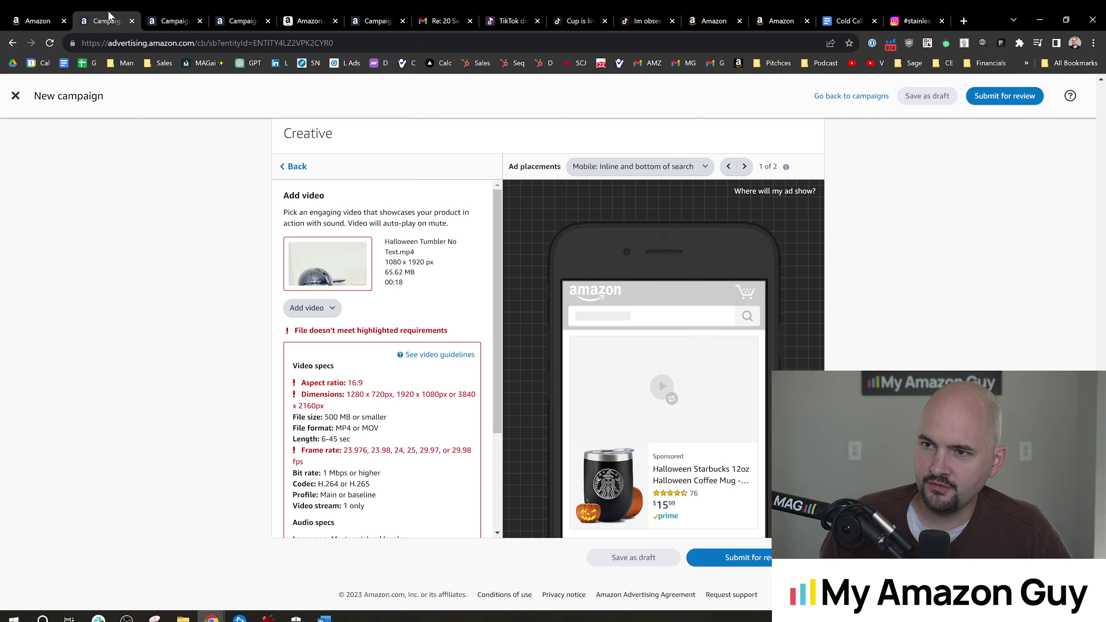
drag(500, 330, 500, 396)
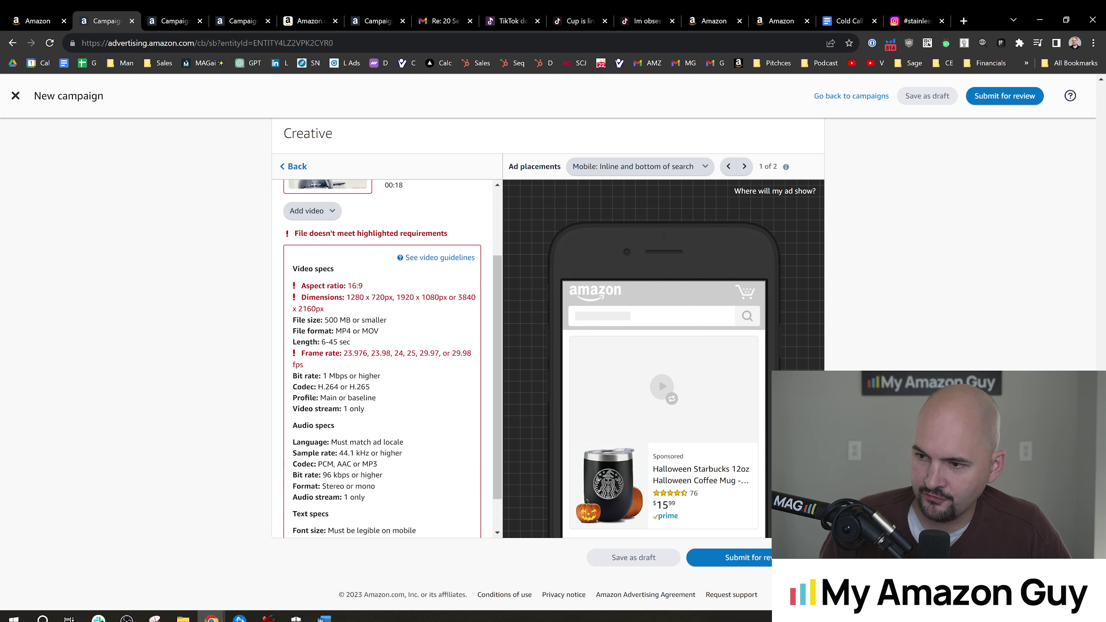
triple_click(327, 354)
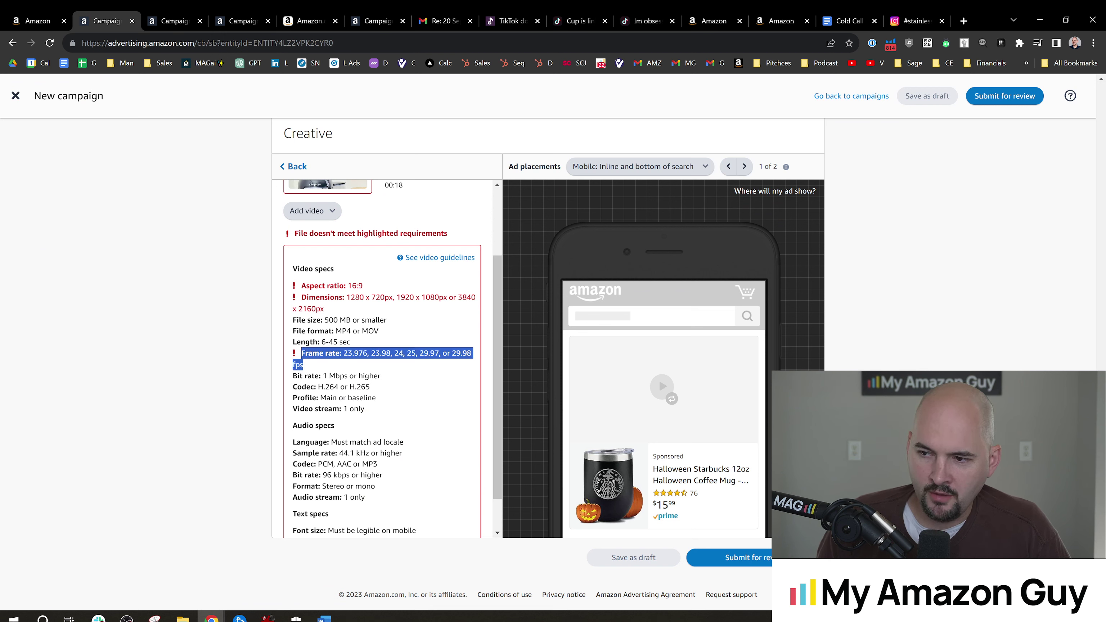
click(323, 368)
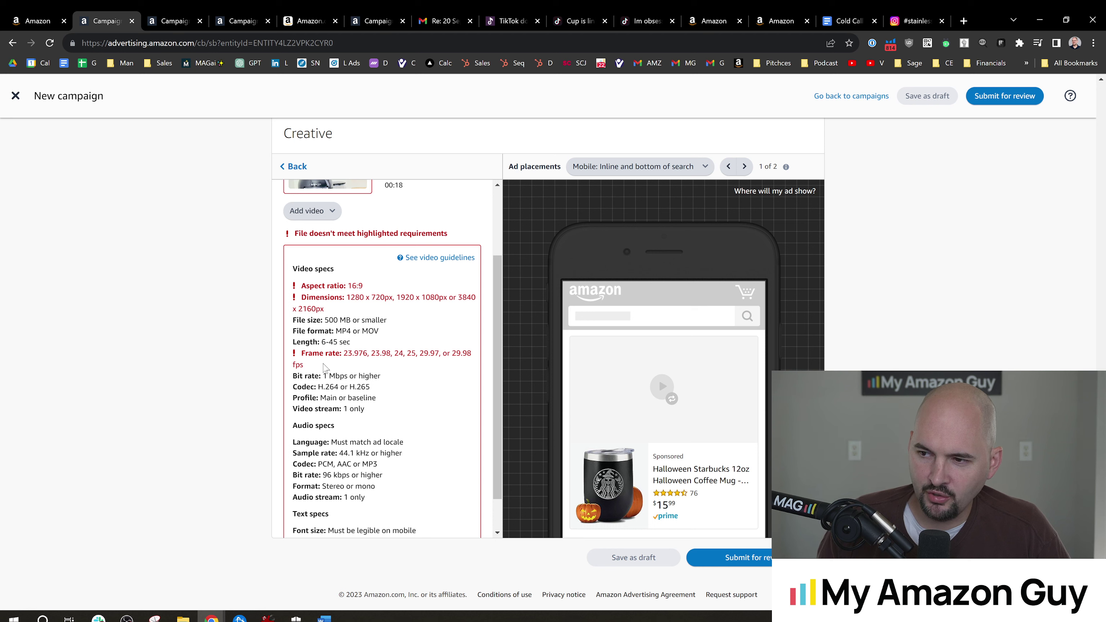
scroll(362, 374, down, 1)
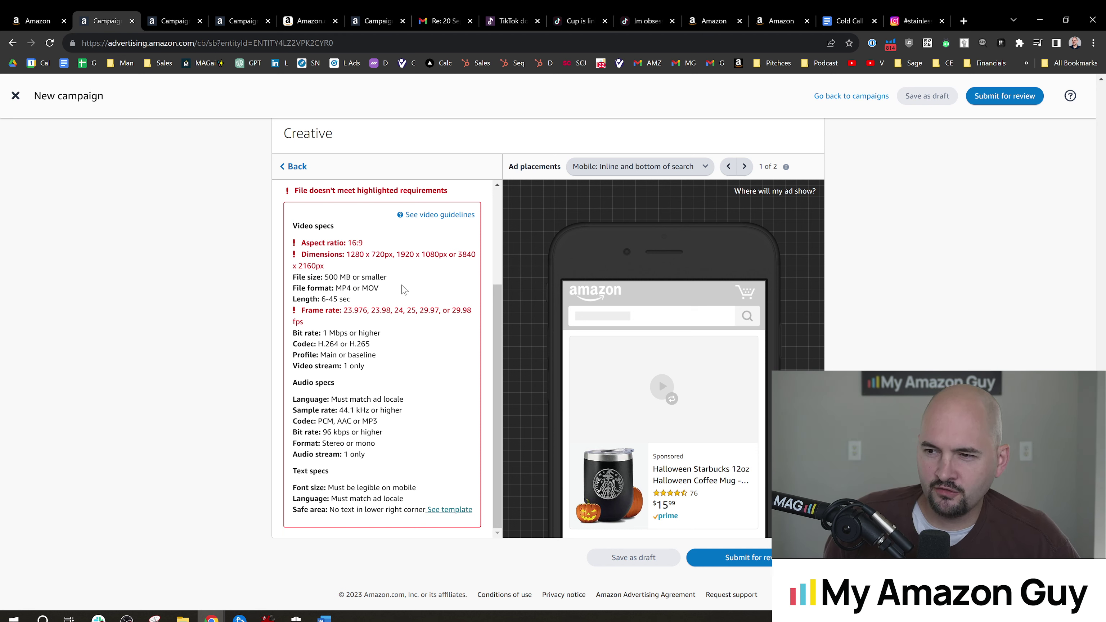
drag(325, 267, 300, 257)
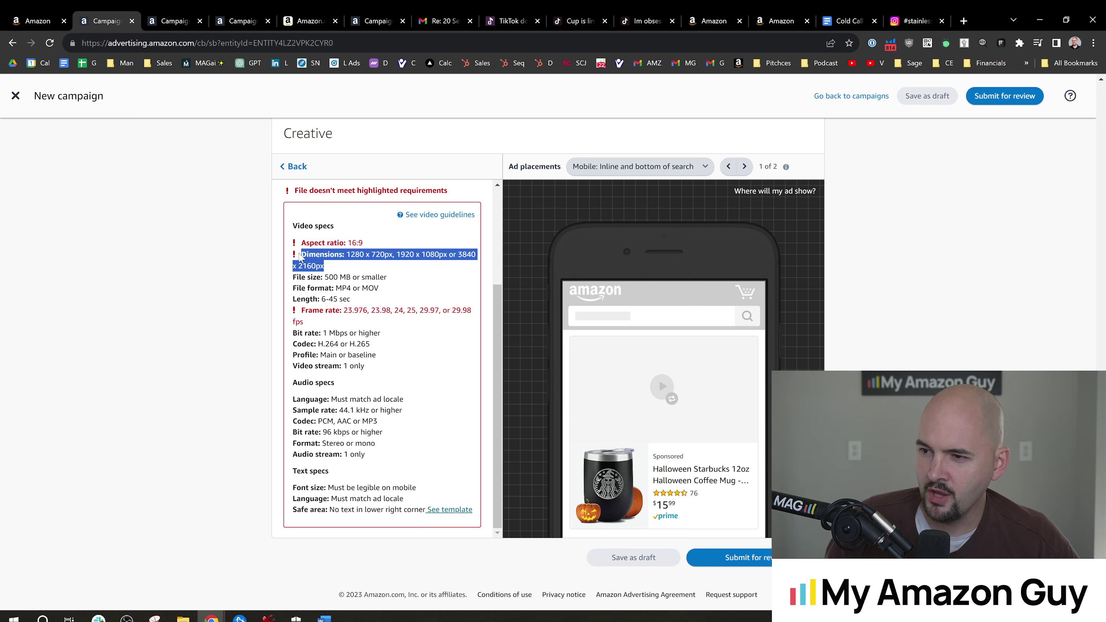
click(344, 266)
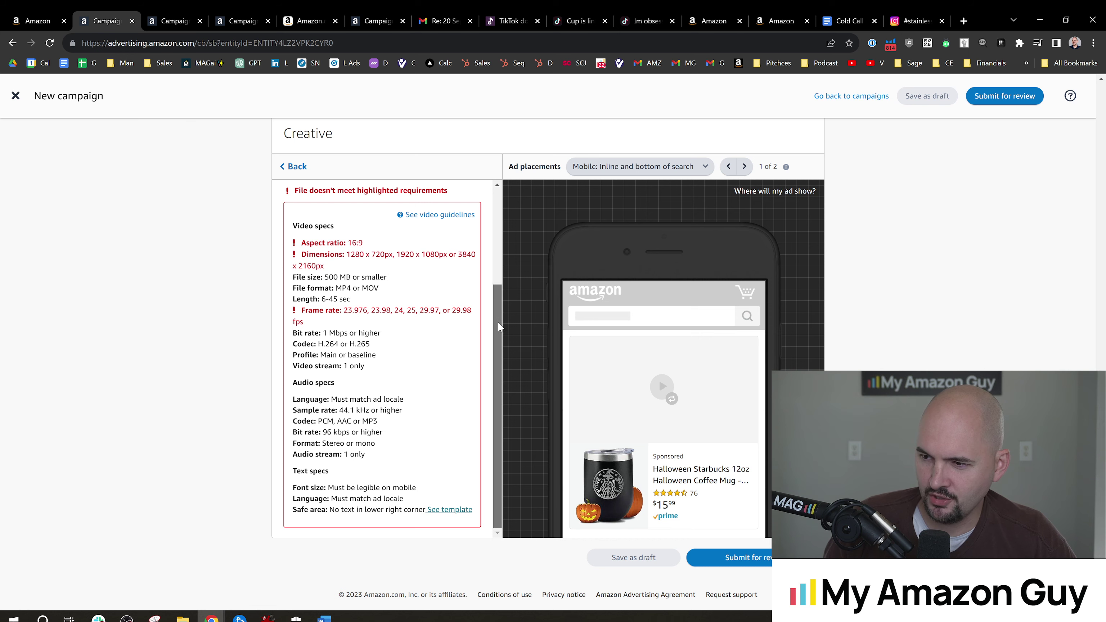
scroll(498, 322, up, 1)
- Compare with the existing campaign's video ad, then recheck the frame rate requirement
click(169, 18)
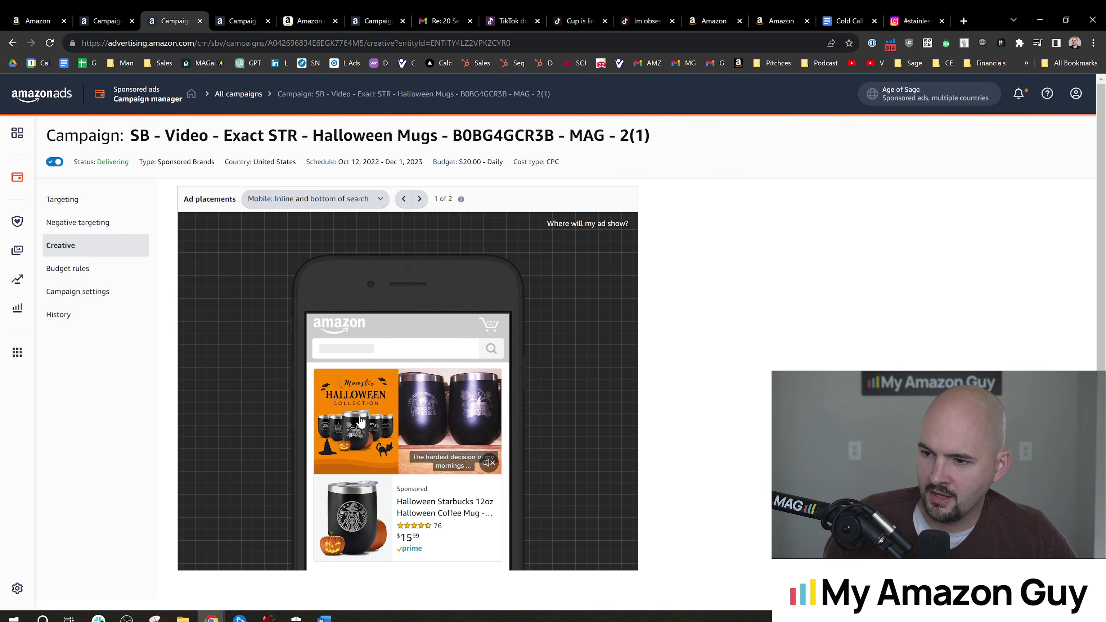
click(126, 16)
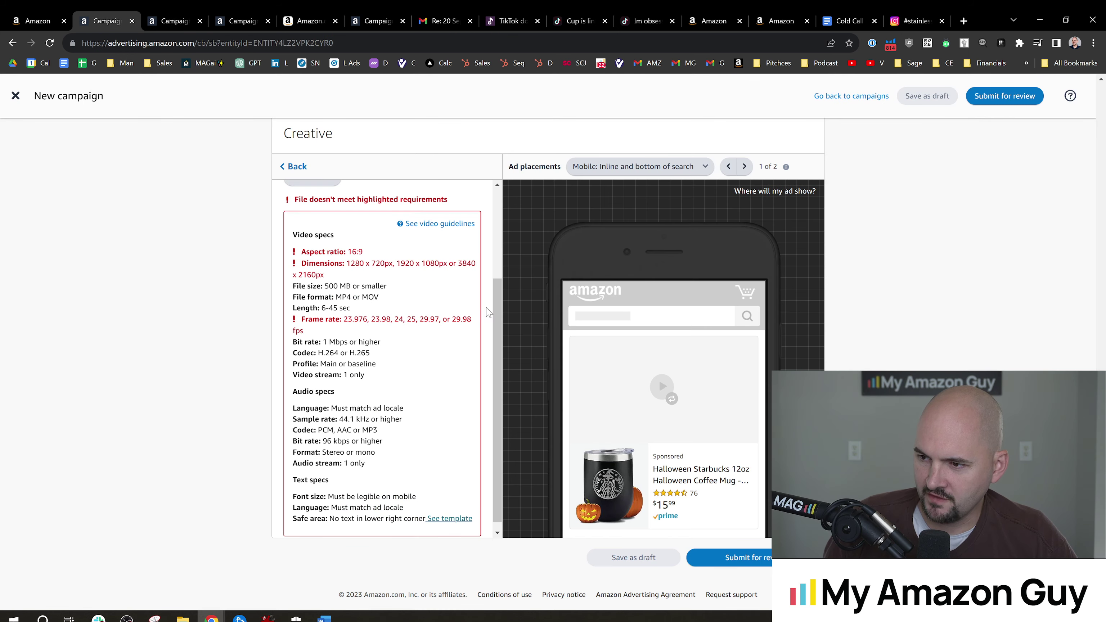
triple_click(492, 318)
click(371, 403)
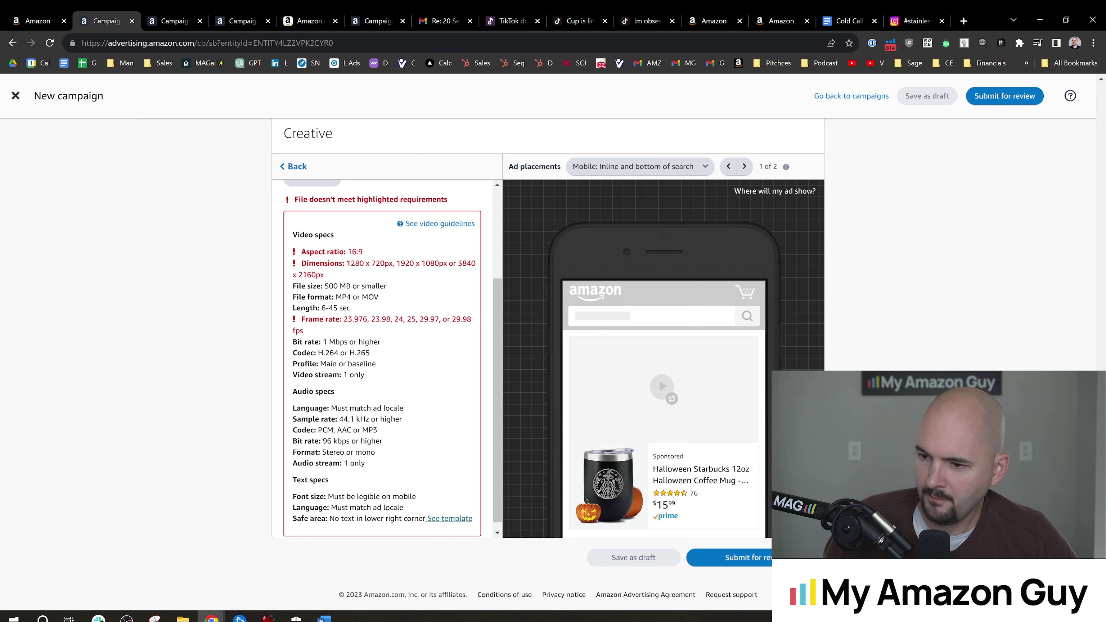
- Highlight the Text specs and font size legibility requirement, then open the full video specifications
drag(293, 480, 329, 480)
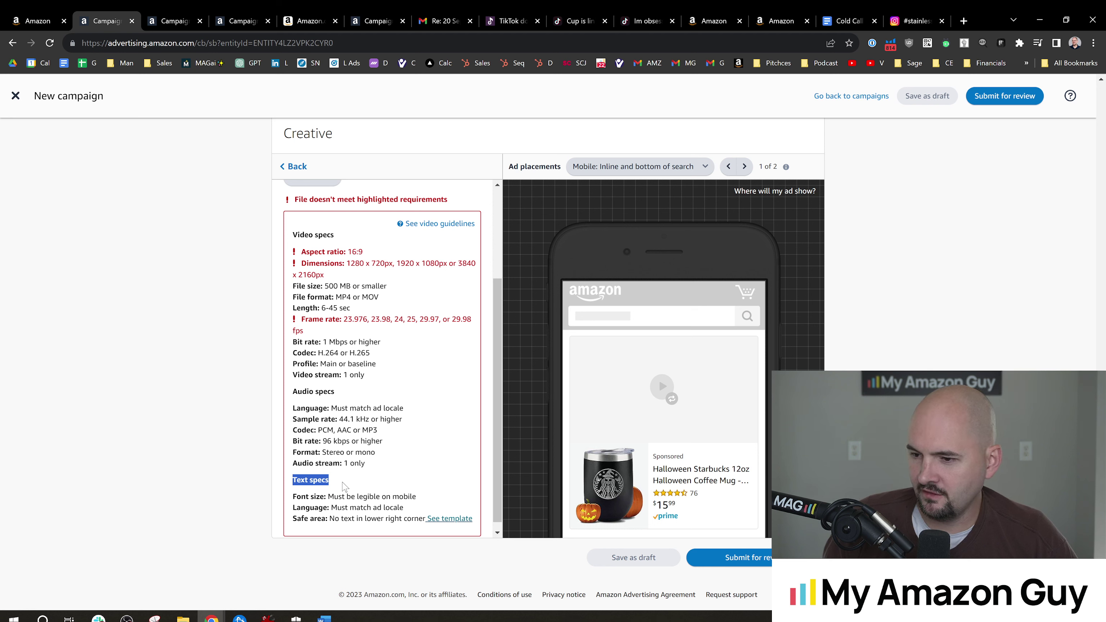
scroll(345, 487, down, 1)
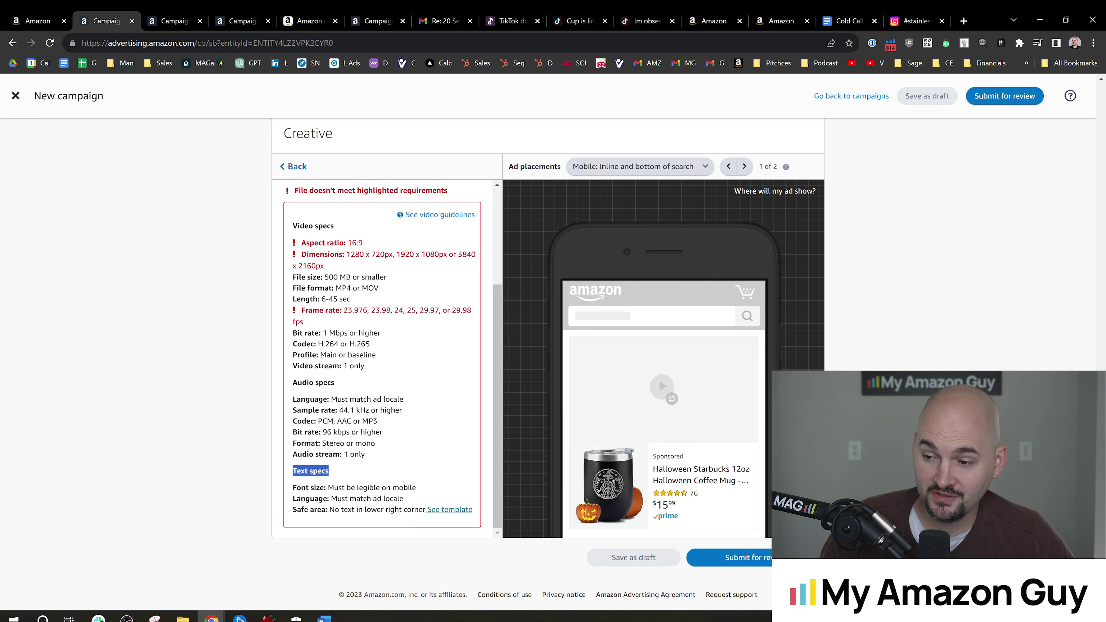
click(336, 488)
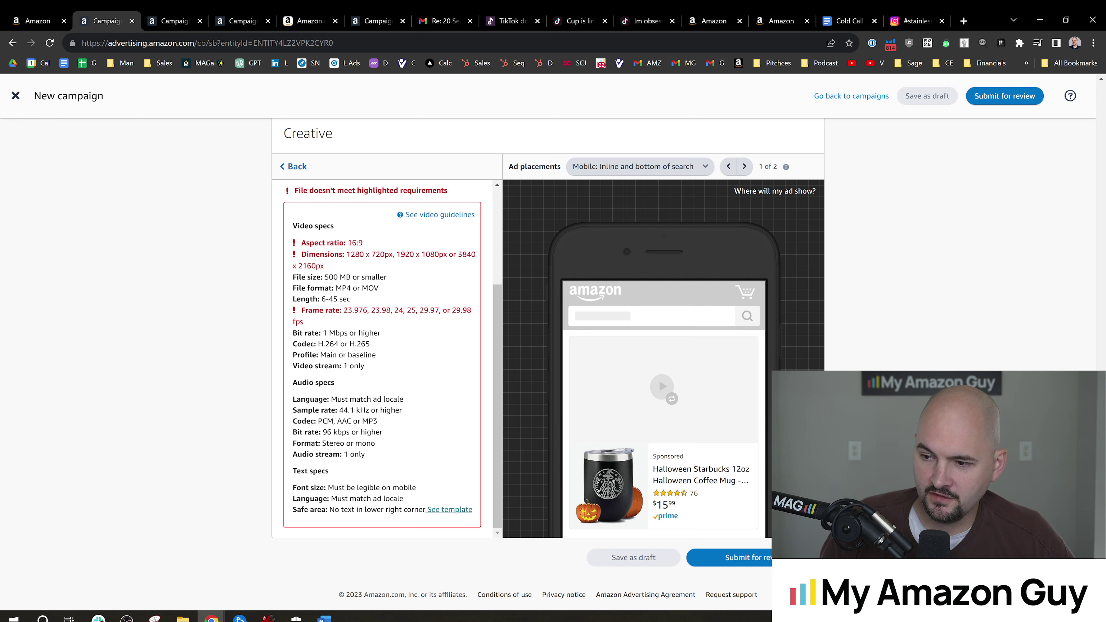
drag(328, 487, 416, 487)
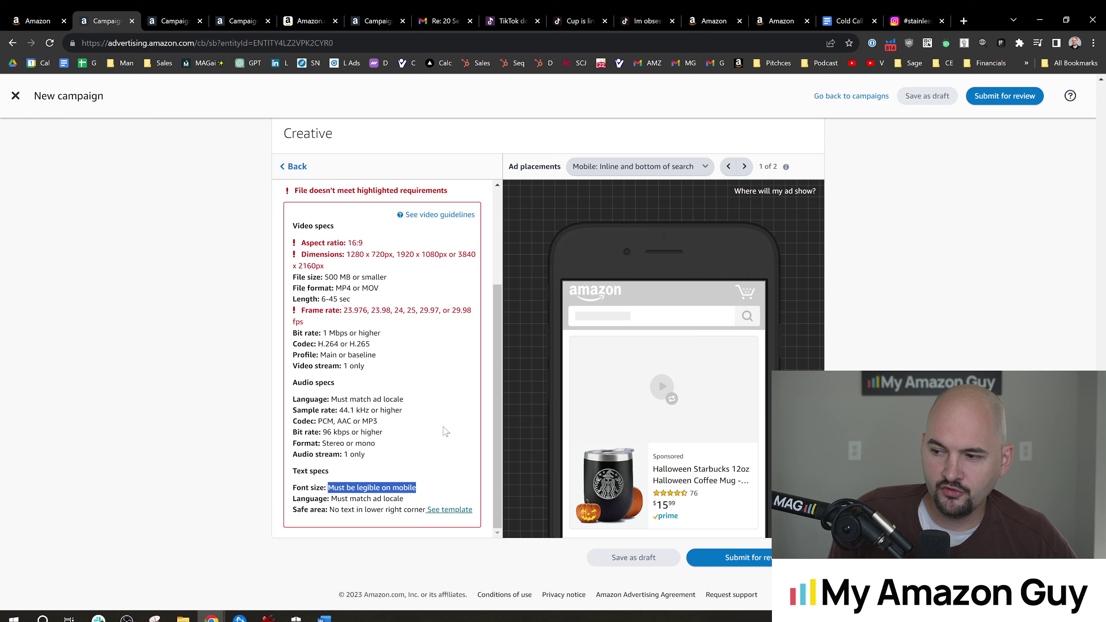
click(417, 432)
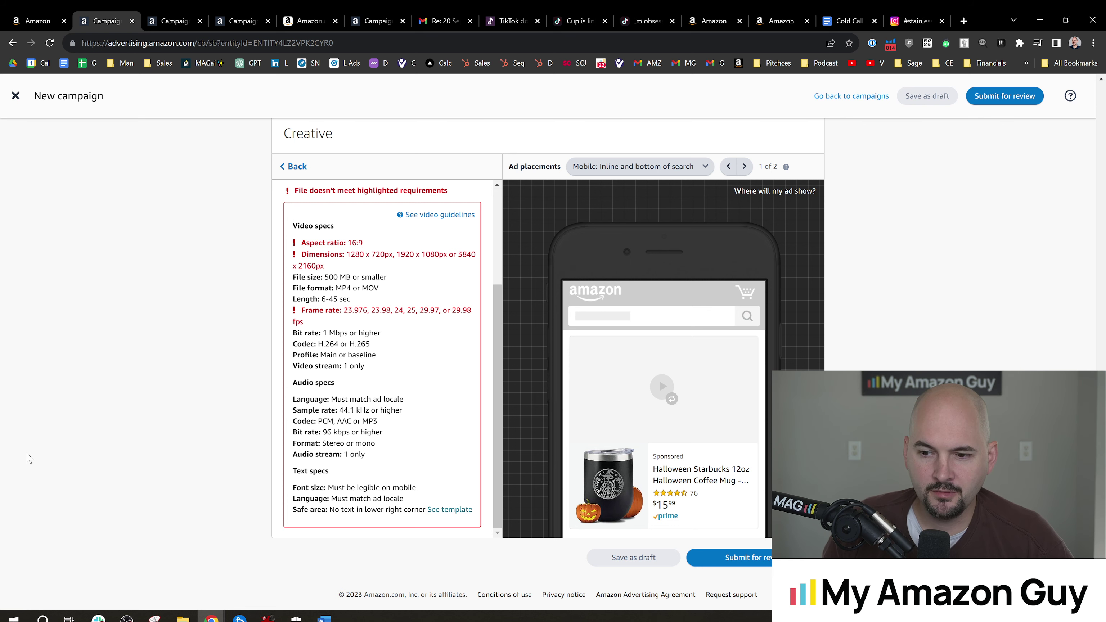
click(441, 214)
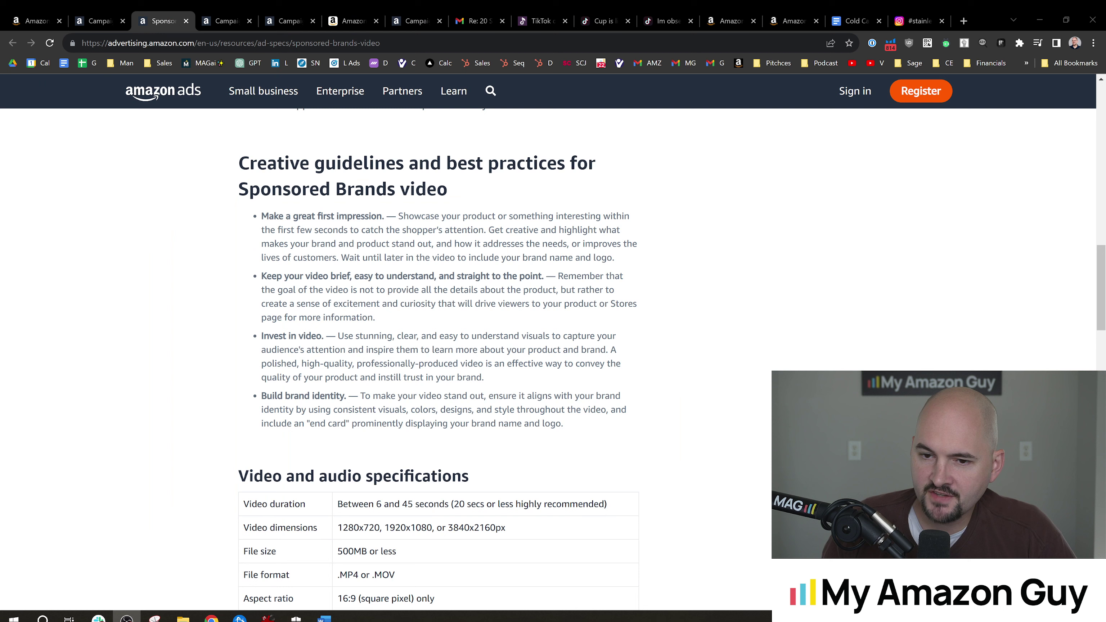
- Highlight the first-impressions and 'Keep your video brief' guidelines on the video specs page
click(104, 321)
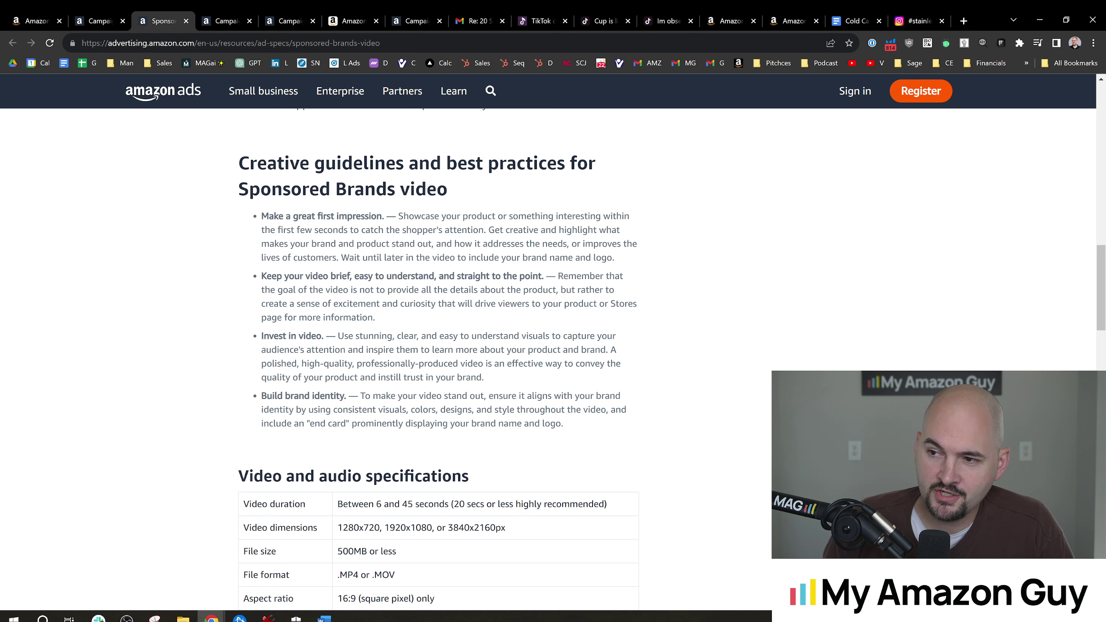
drag(269, 216, 385, 216)
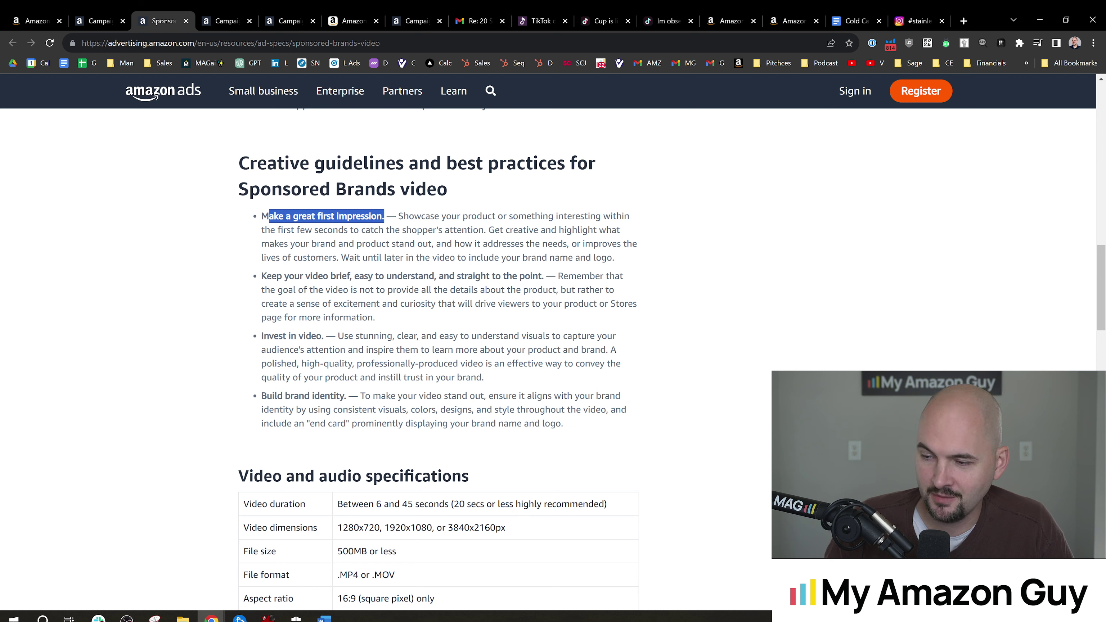
drag(262, 276, 351, 279)
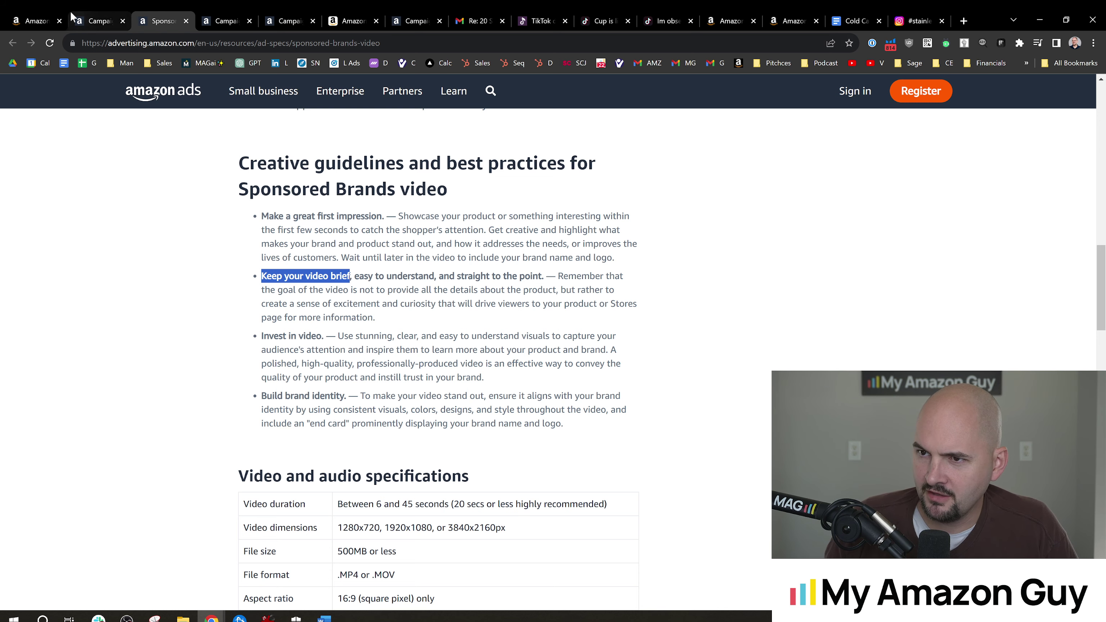
- Glance at the campaign, then return and highlight the whole 'Invest in video' guideline
click(94, 20)
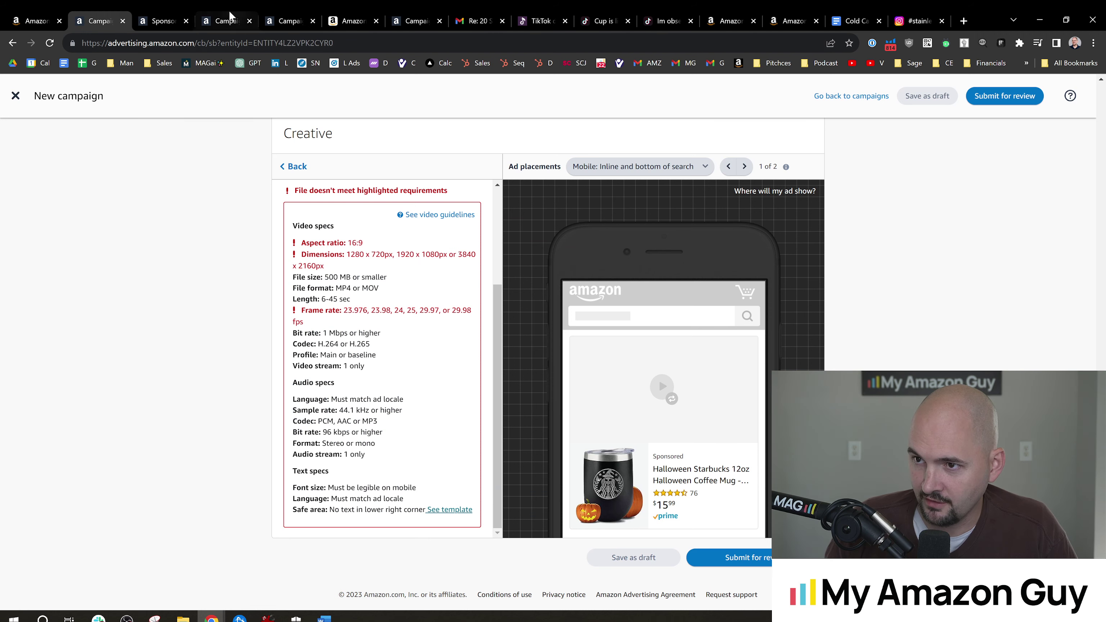
click(186, 15)
click(258, 386)
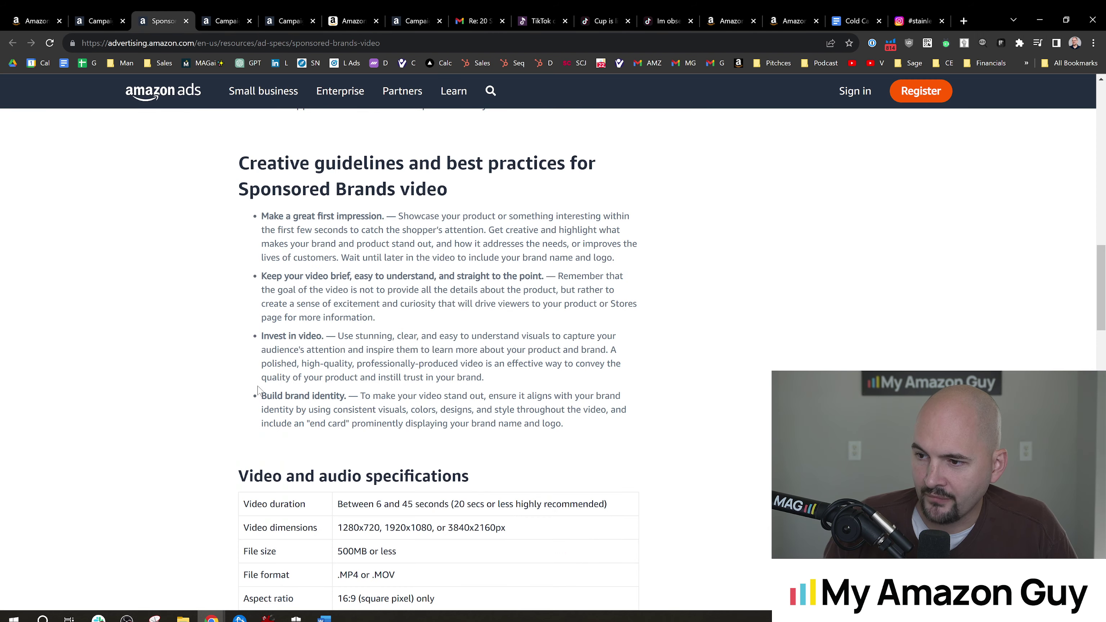
scroll(258, 386, down, 2)
drag(261, 220, 322, 220)
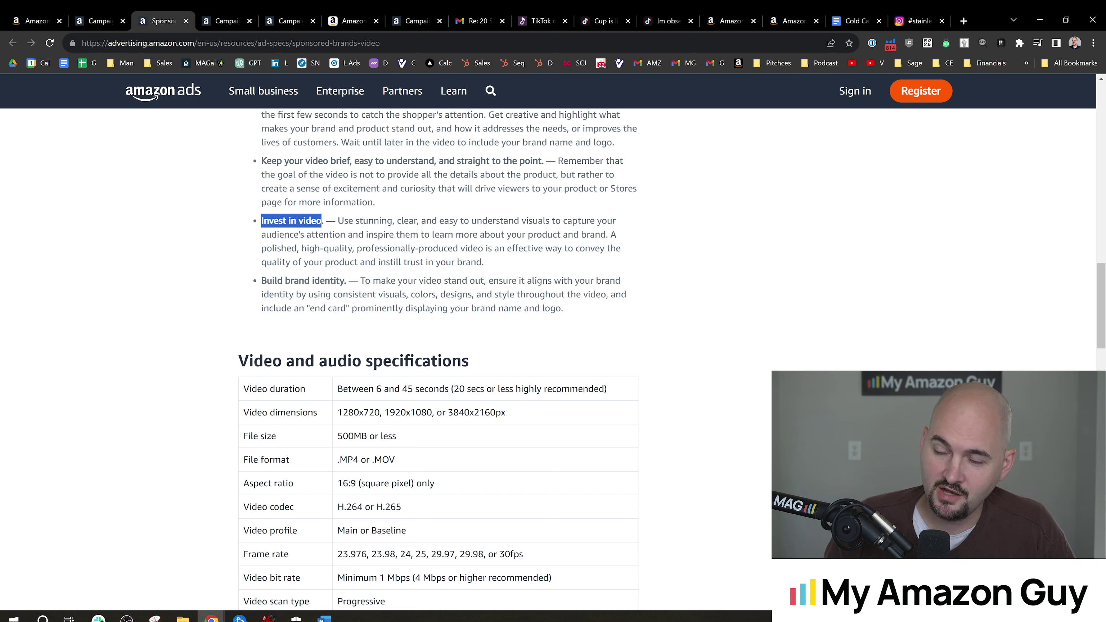
drag(260, 221, 498, 269)
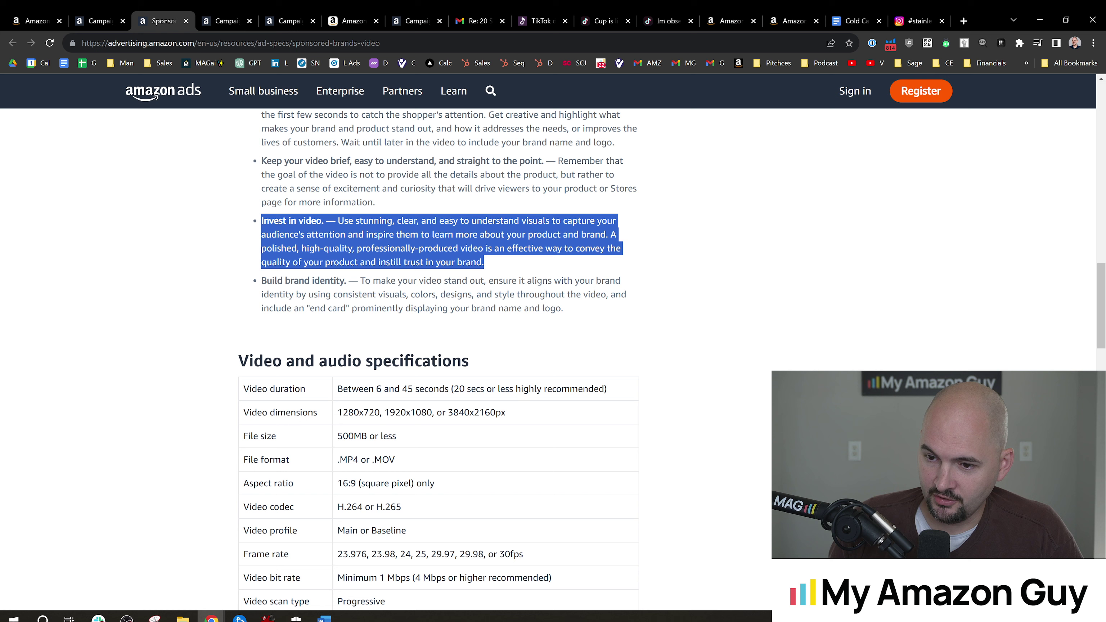
- Rename the campaign to 'Video ASIN Halloween Starbucks'
click(99, 21)
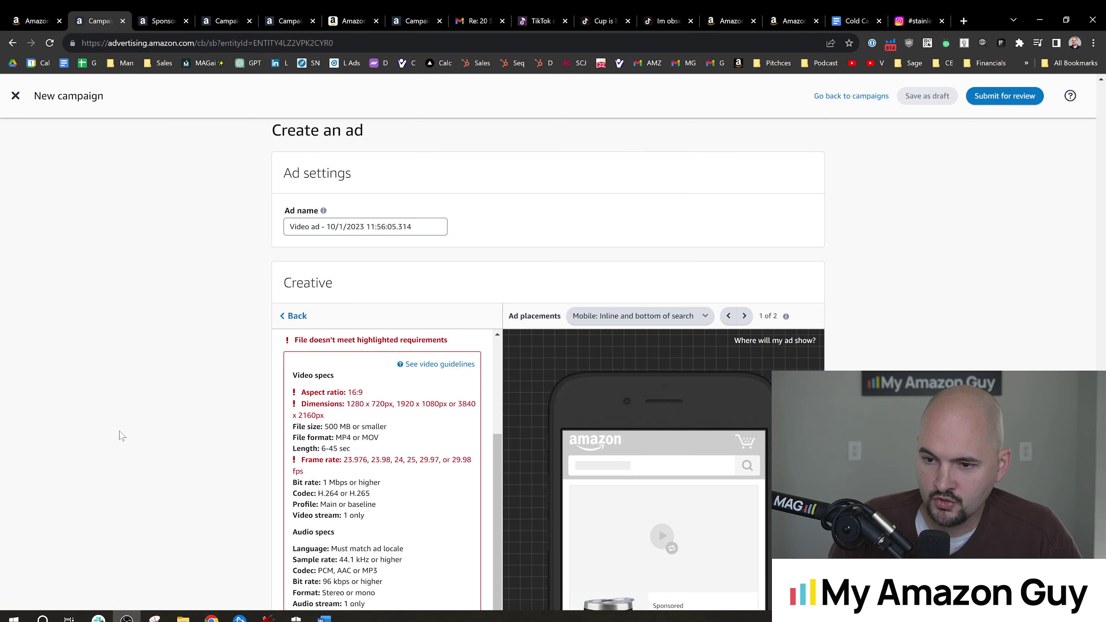
scroll(272, 414, down, 3)
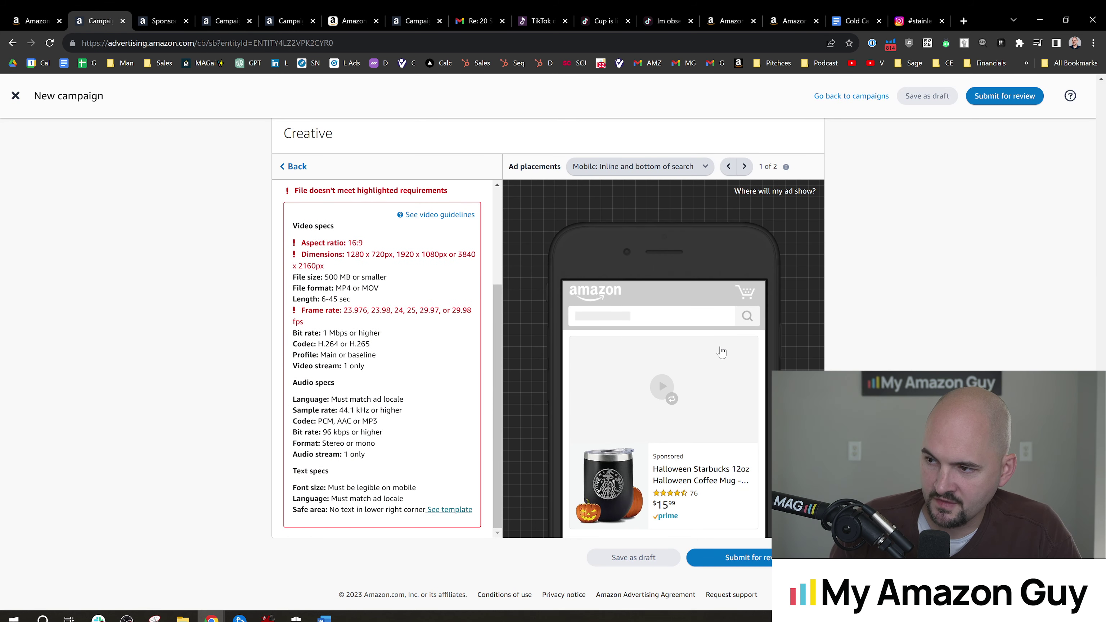
scroll(1100, 145, up, 20)
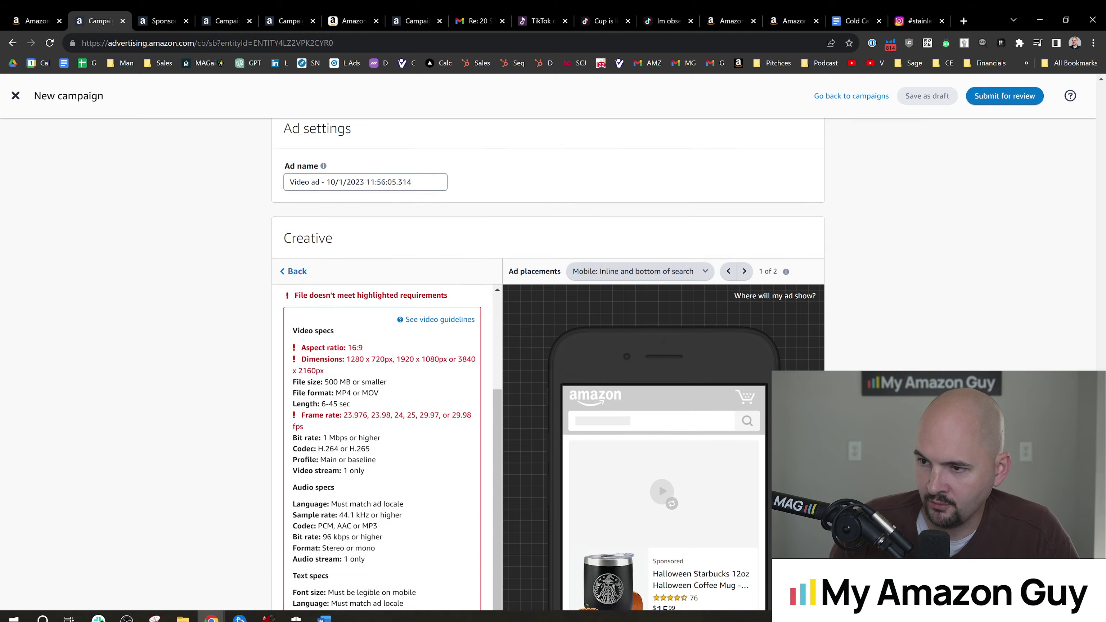
scroll(1101, 145, up, 2)
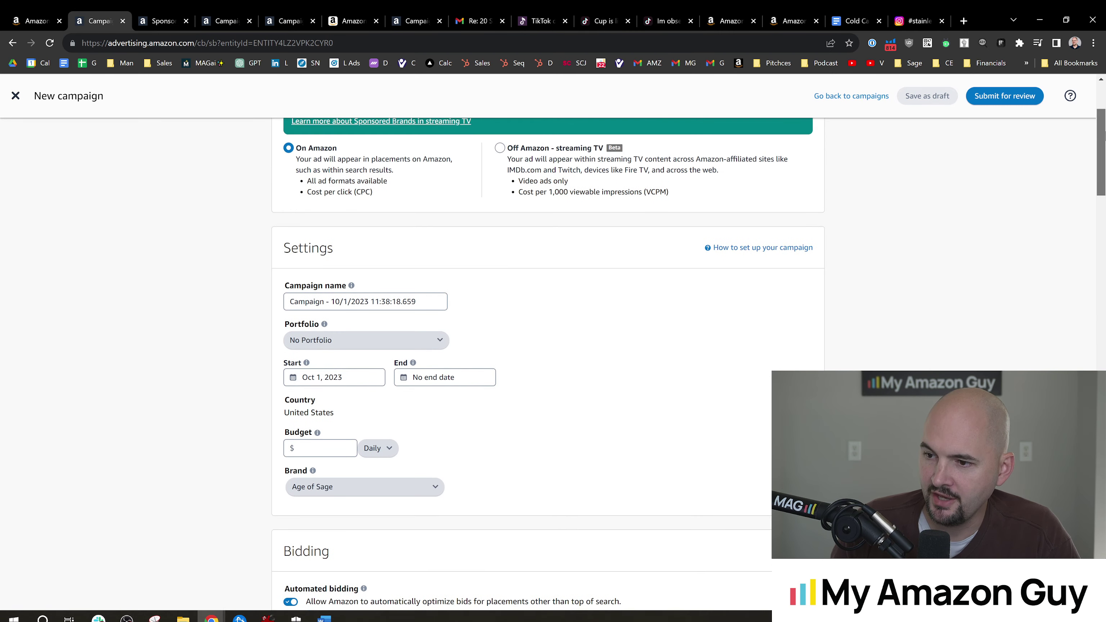
click(331, 484)
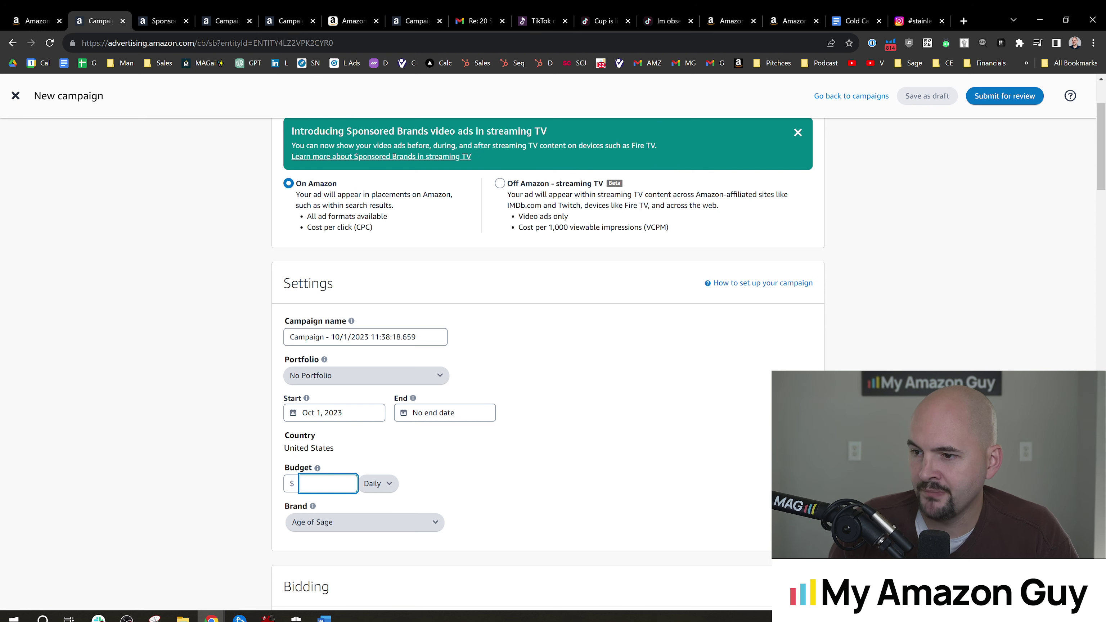
scroll(528, 413, down, 1)
click(308, 279)
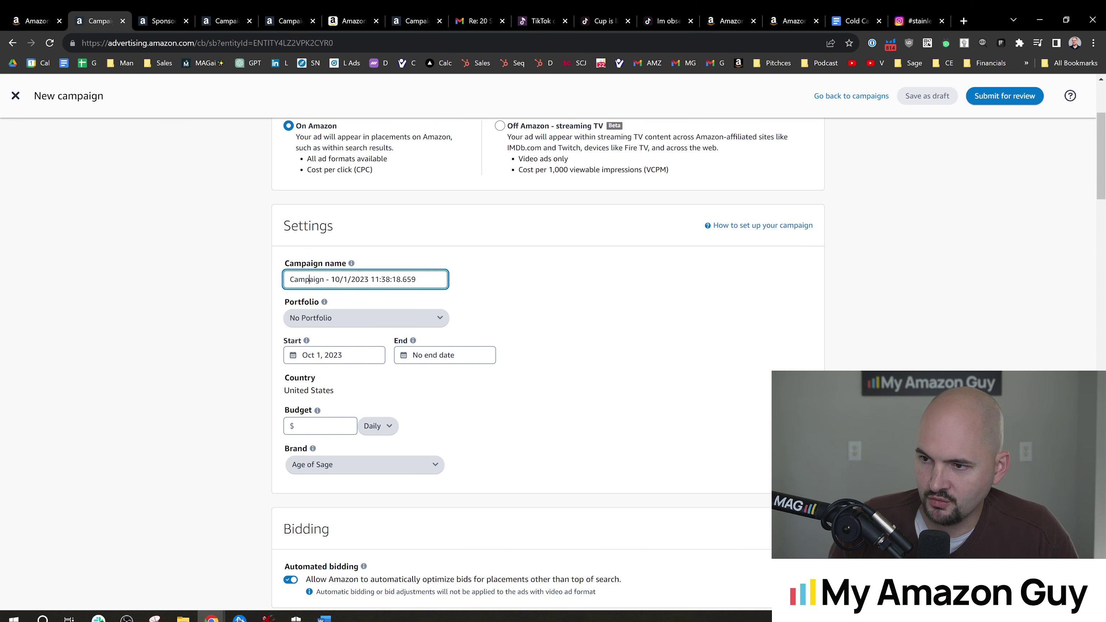
key(ctrl+a)
text(vid)
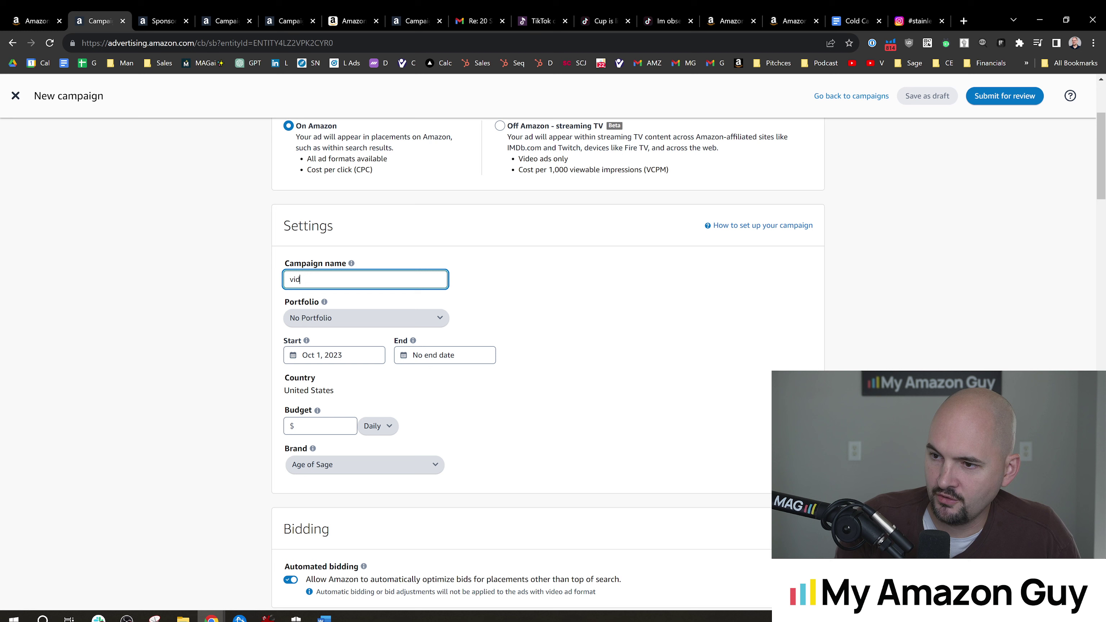
key(BackSpace)
key(BackSpace)
key(BackSpace)
text(Video)
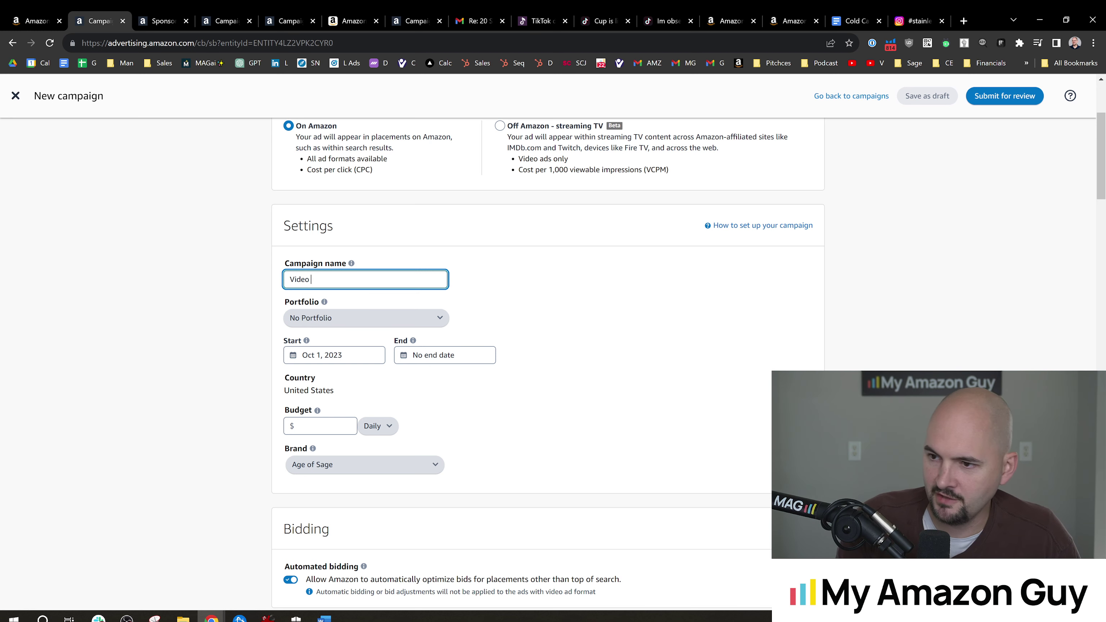
text( ASIN)
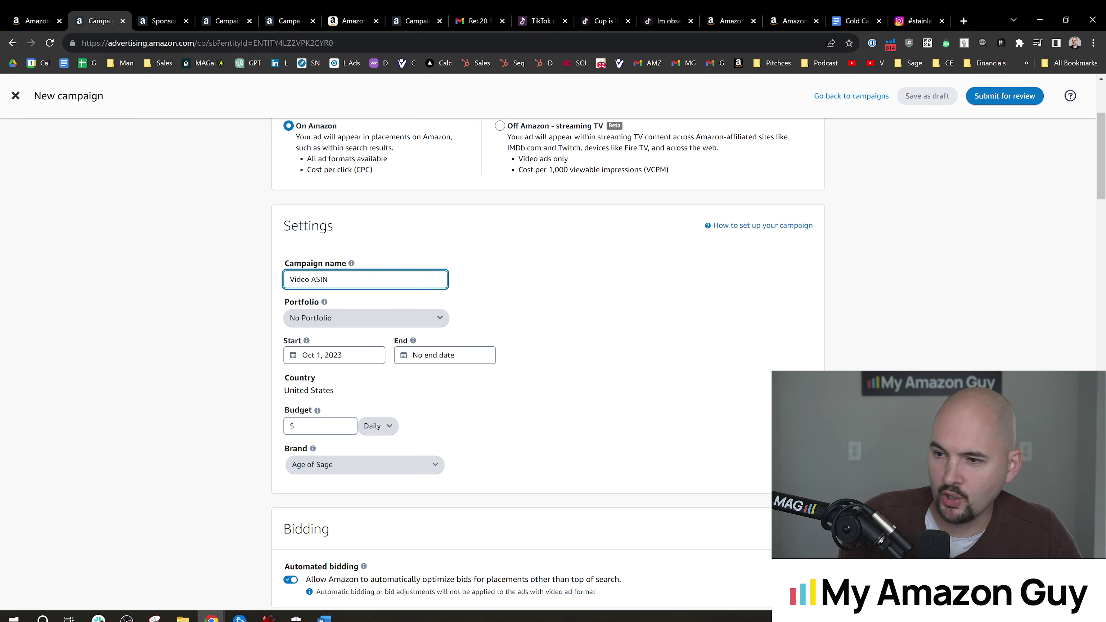
text(Hal)
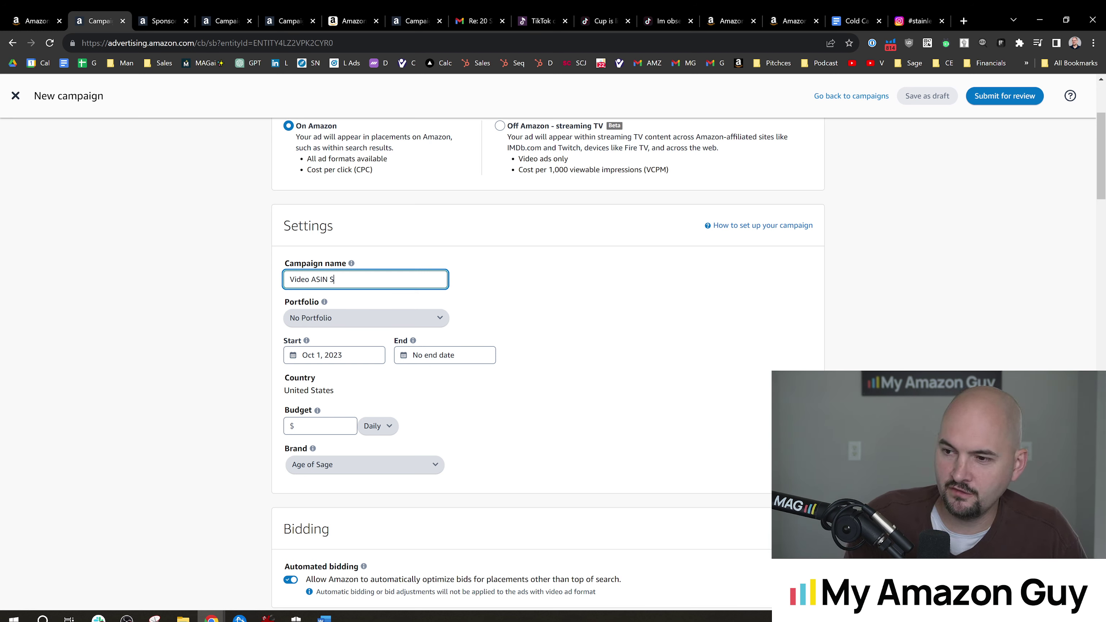
text(loween Sta)
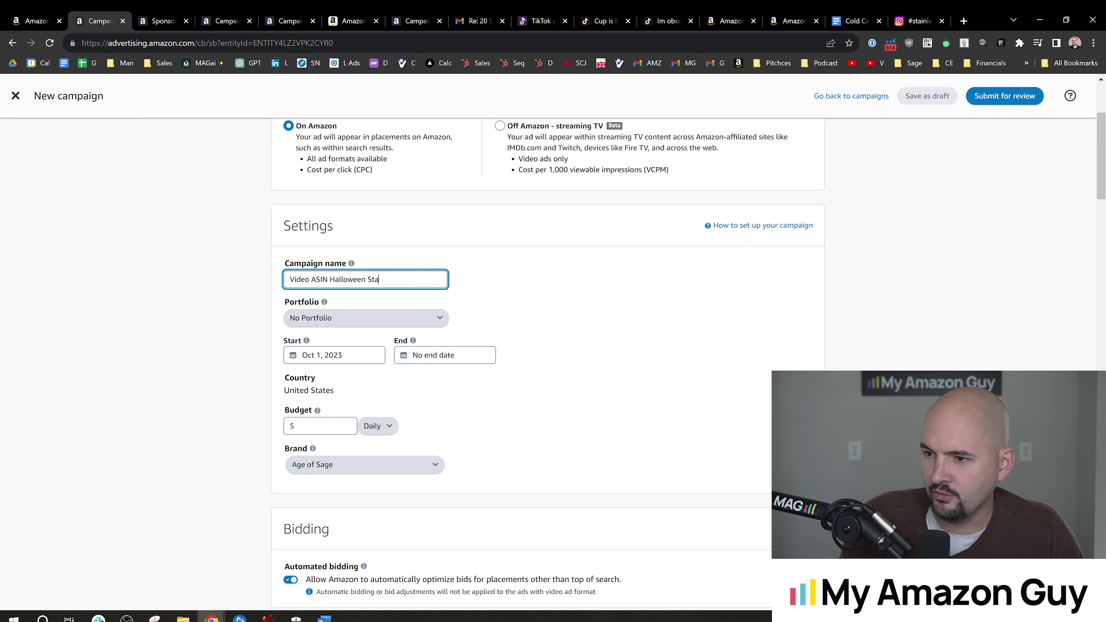
text(rbucks)
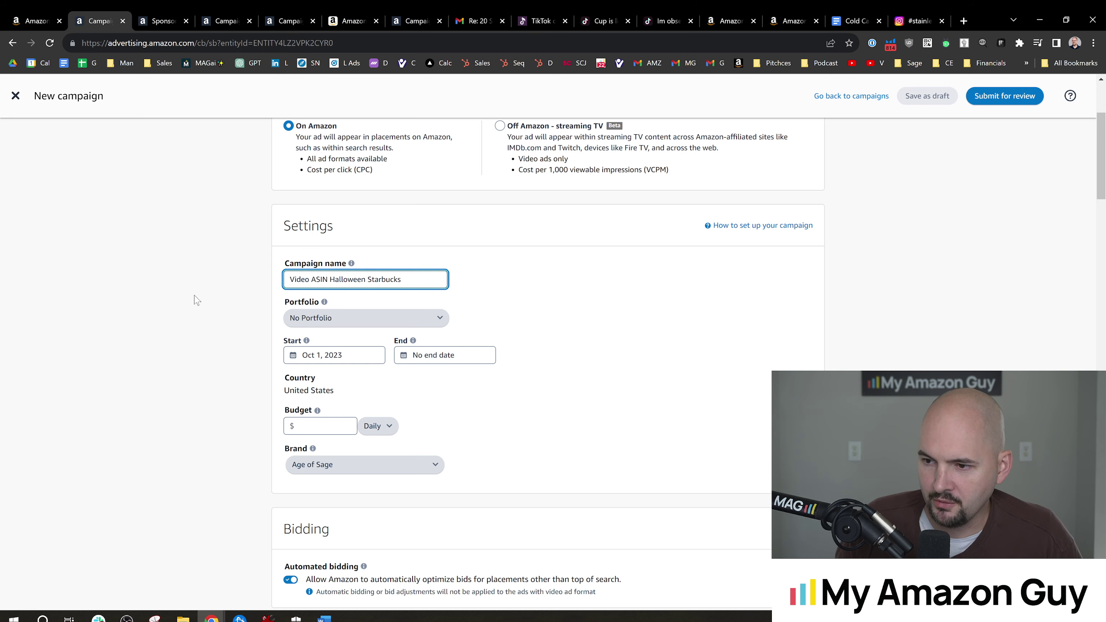
- Enter a daily budget of 50 and open the Brand dropdown
scroll(194, 300, down, 1)
click(328, 368)
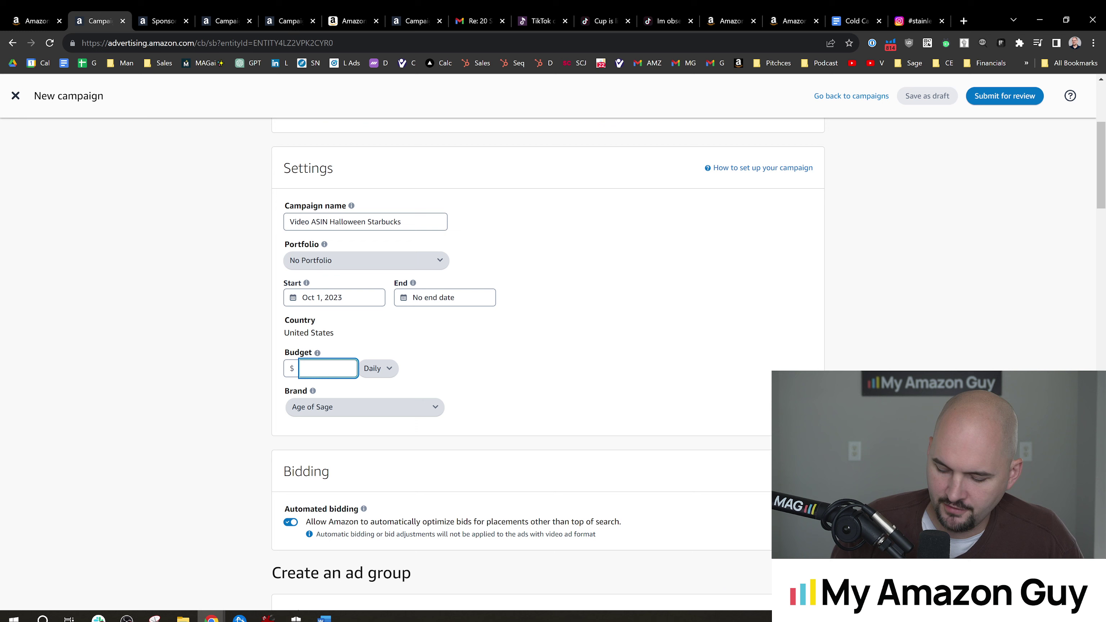
text(50)
click(339, 413)
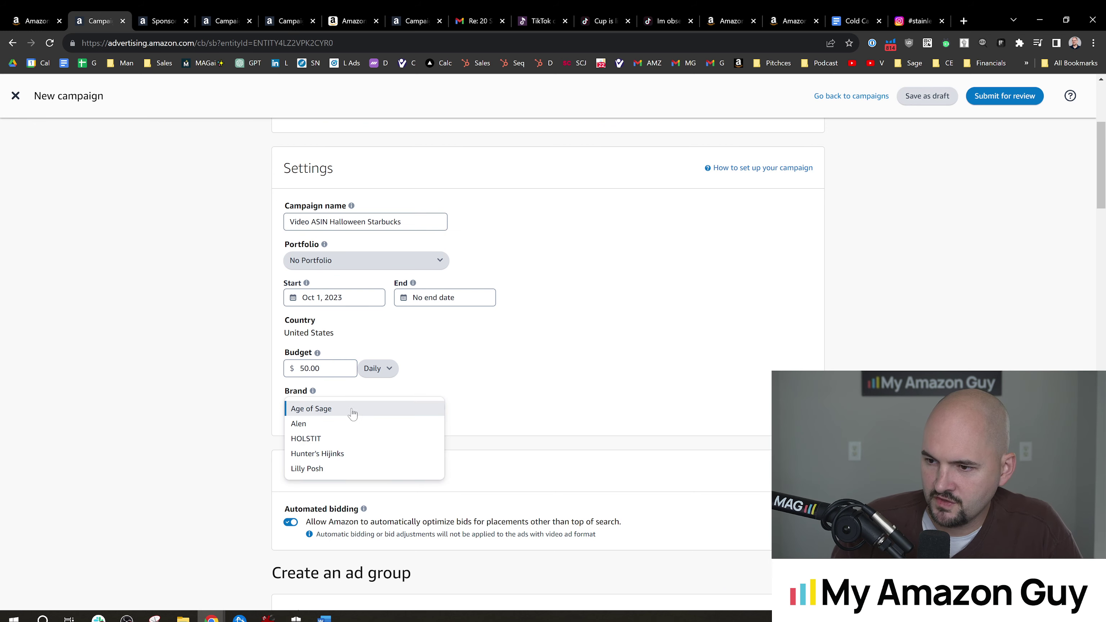
- Choose Age of Sage as the campaign's brand
click(504, 402)
scroll(445, 351, down, 6)
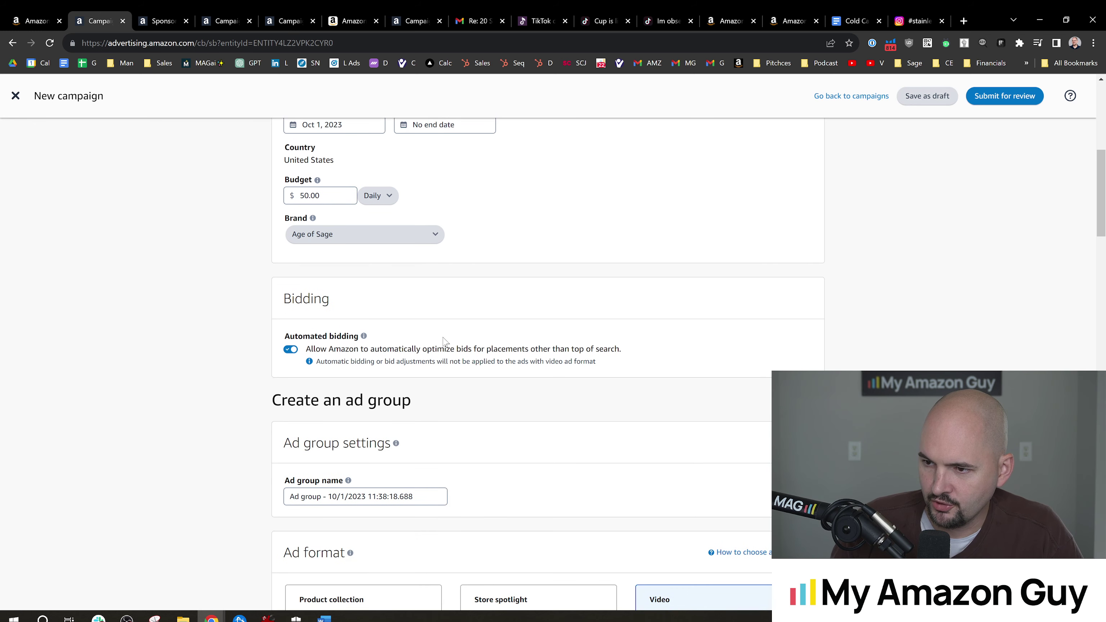
scroll(436, 284, down, 4)
- Copy the campaign name and paste it as the ad group name 'Video ASIN Halloween Starbucks'
click(378, 209)
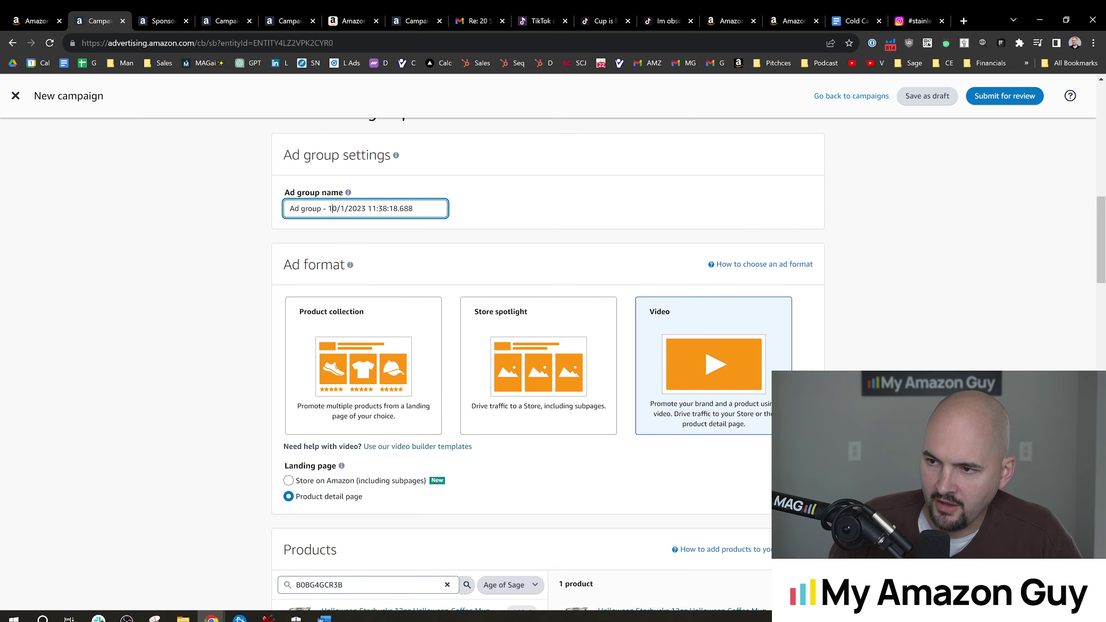
scroll(273, 295, up, 5)
scroll(273, 295, up, 6)
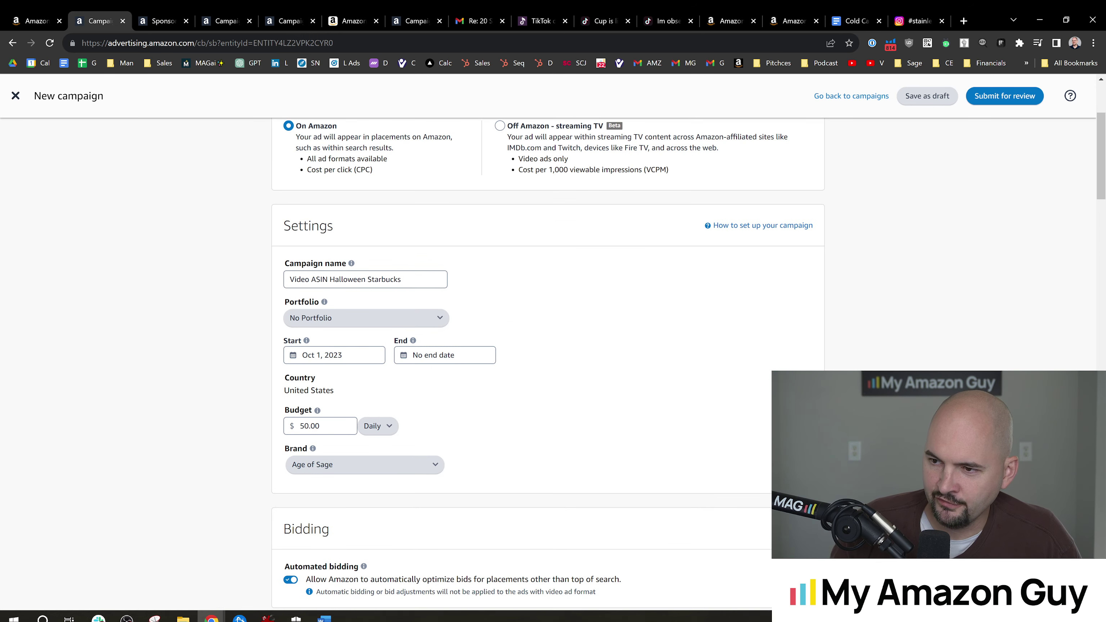
triple_click(301, 279)
scroll(326, 429, down, 5)
scroll(327, 430, down, 3)
click(362, 323)
key(ctrl+a)
text(Video ASIN Halloween Starbucks)
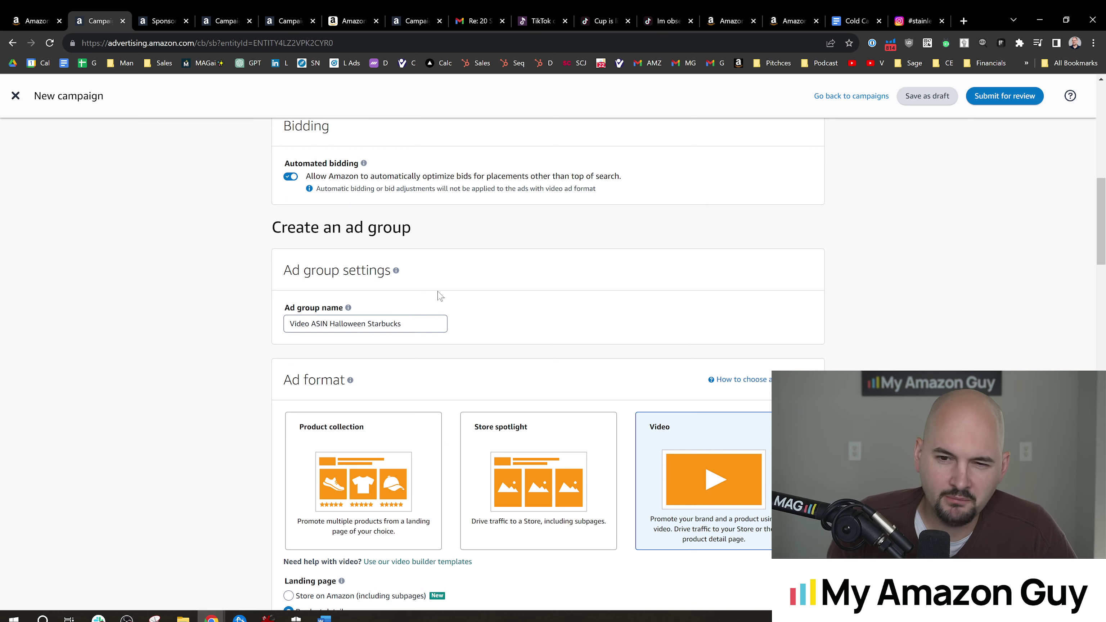
scroll(439, 296, down, 3)
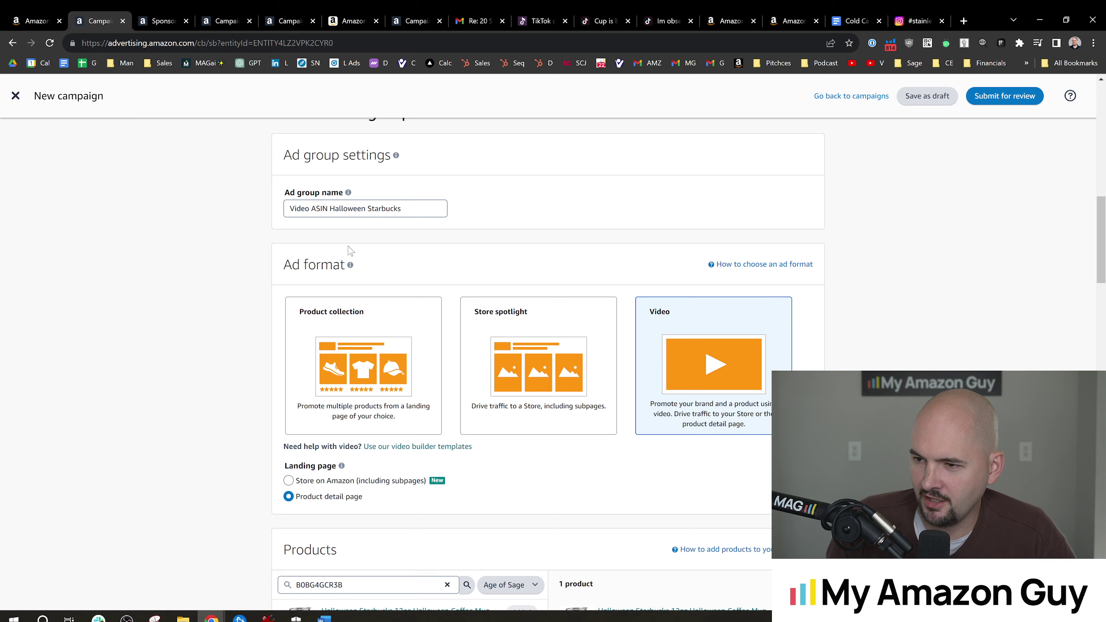
scroll(300, 289, down, 3)
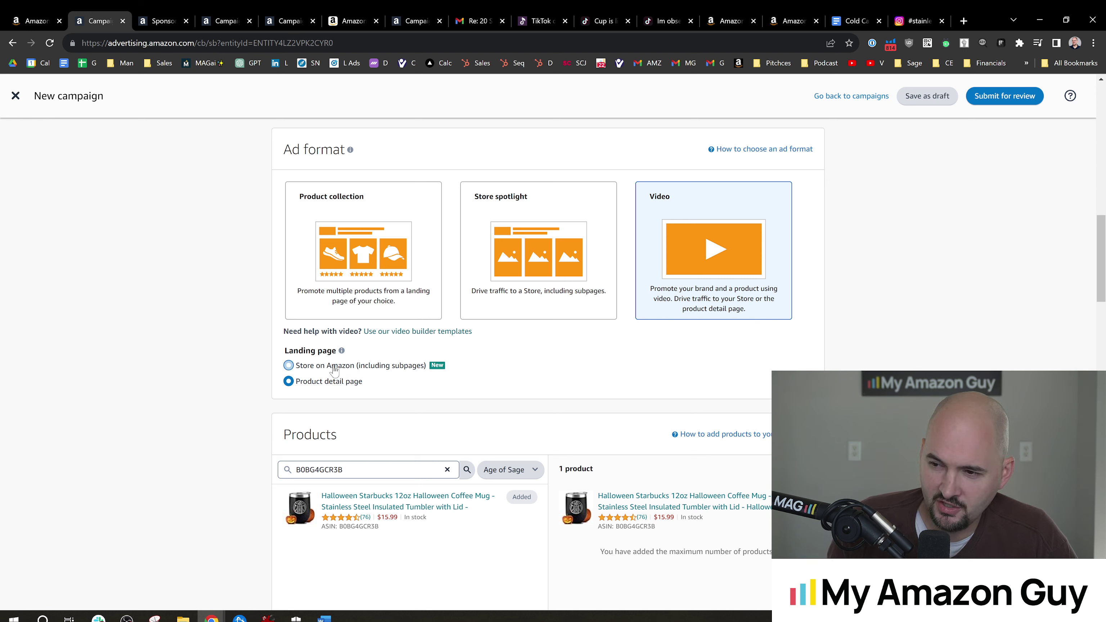
click(334, 369)
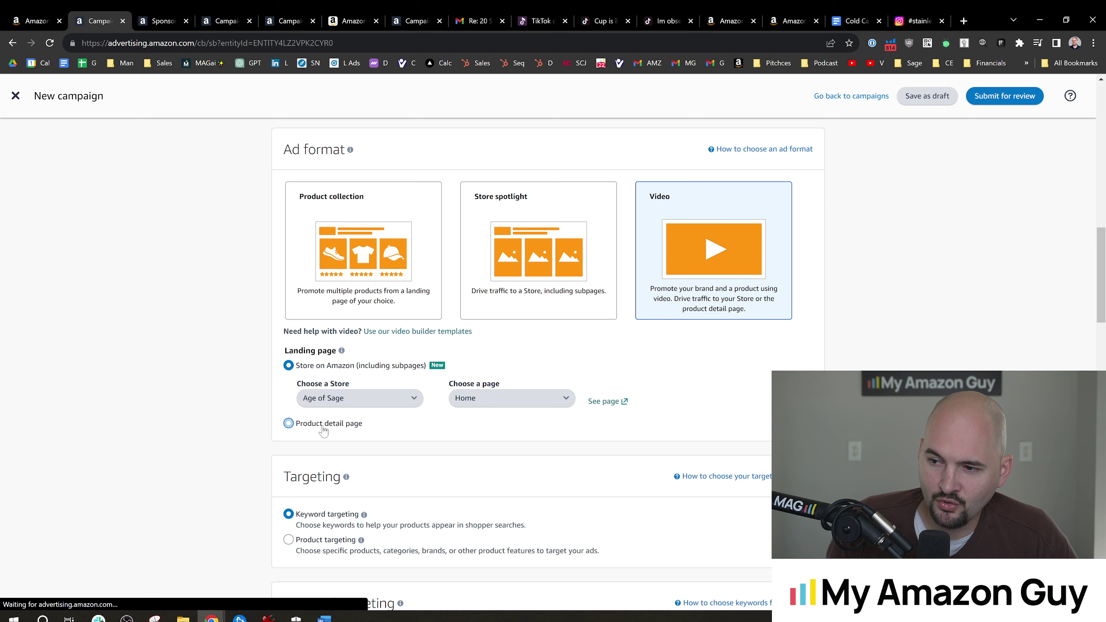
click(289, 424)
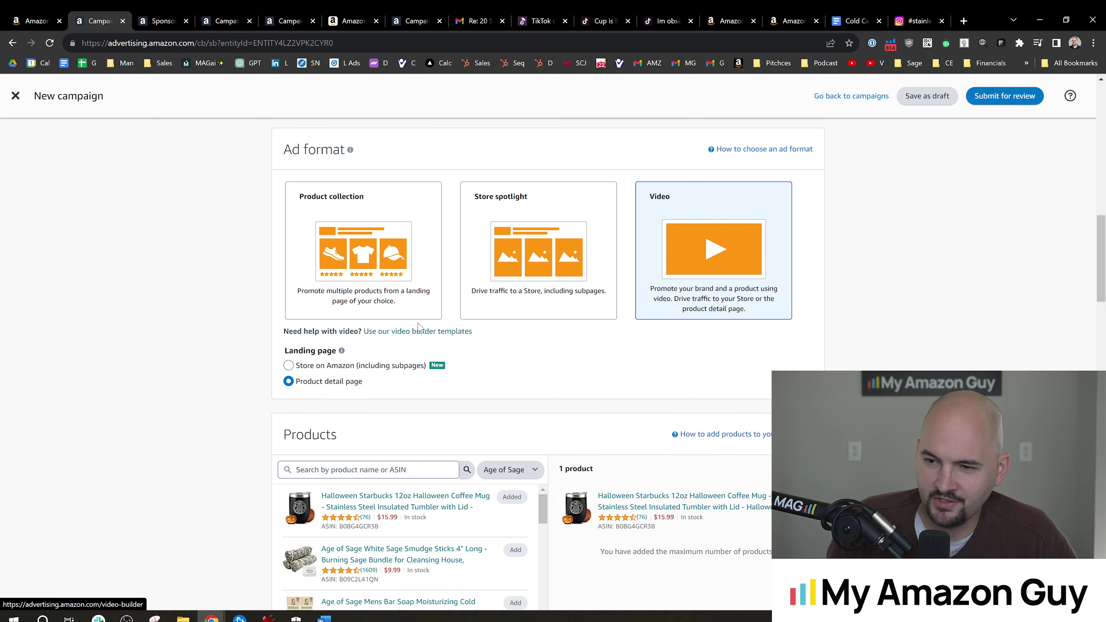
scroll(235, 368, down, 1)
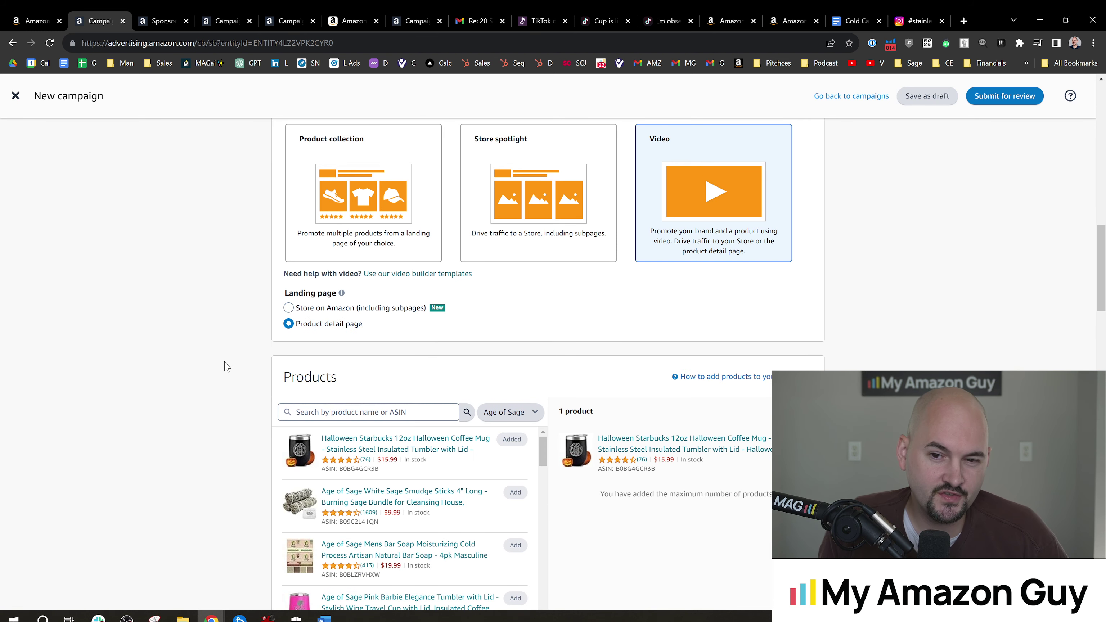
scroll(229, 370, down, 2)
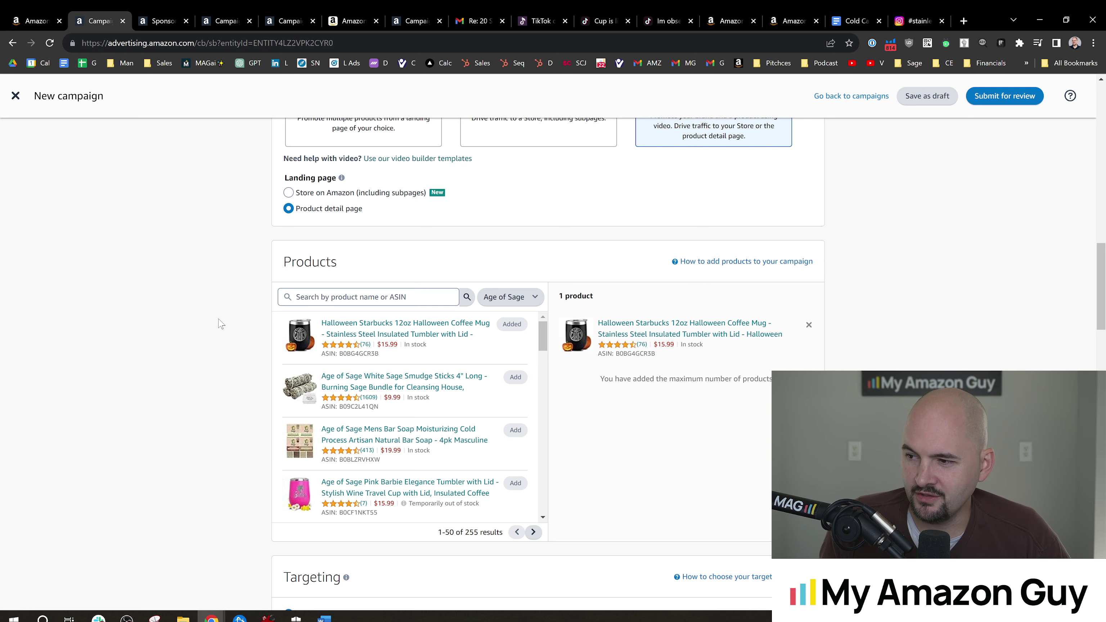
- Search products for ASIN B0BG4GCR3B and confirm the Halloween mug shows as Added
scroll(218, 324, down, 1)
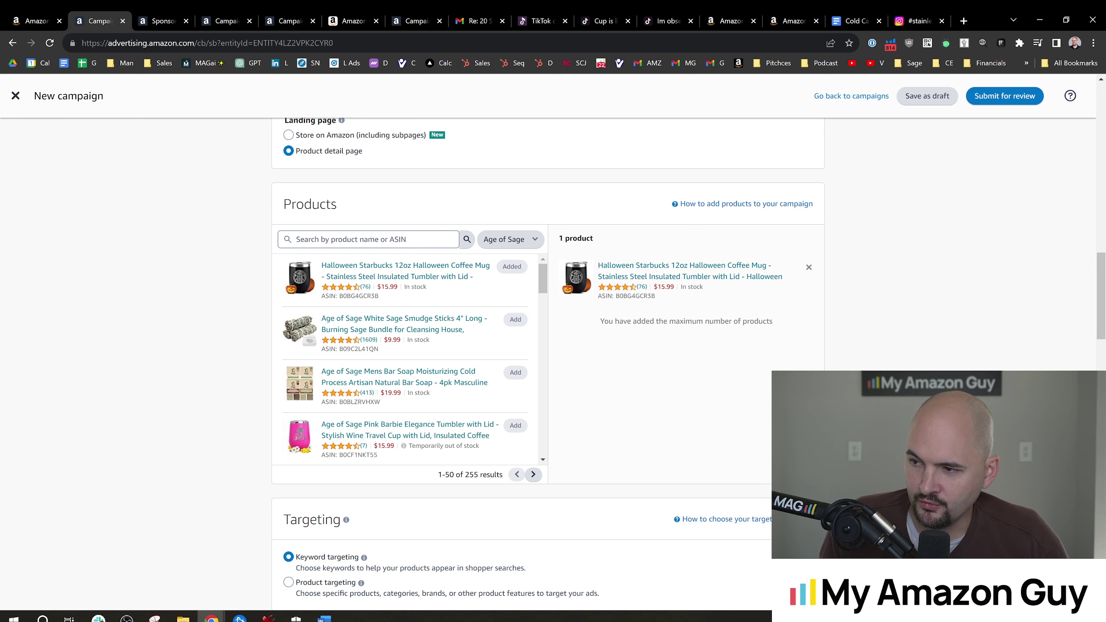
double_click(635, 296)
key(ctrl+c)
click(297, 239)
key(ctrl+v)
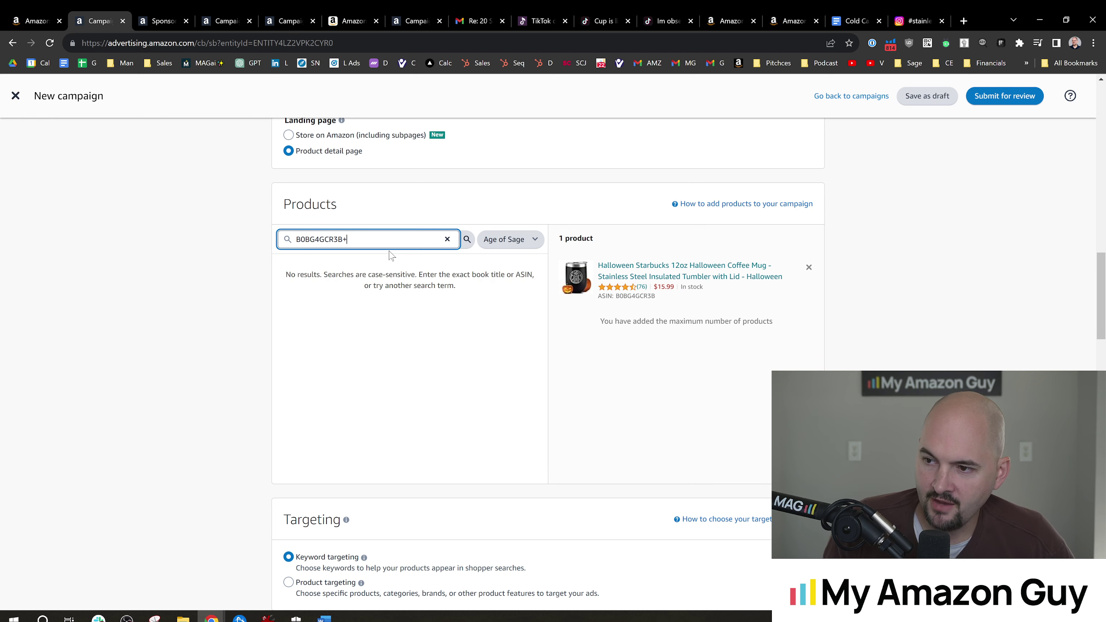
key(Return)
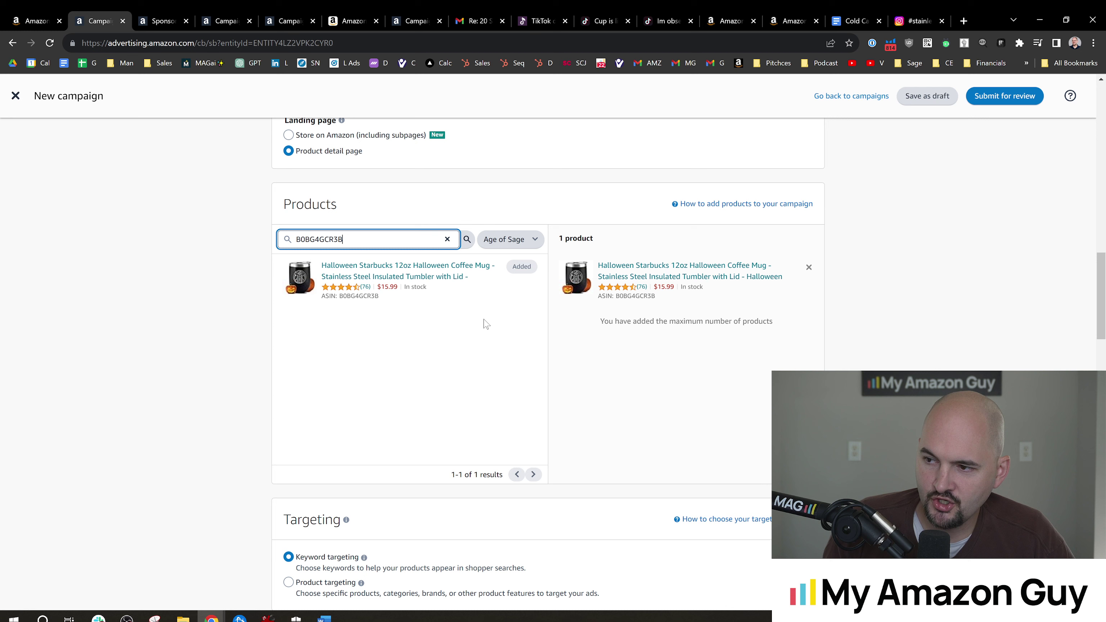
click(694, 364)
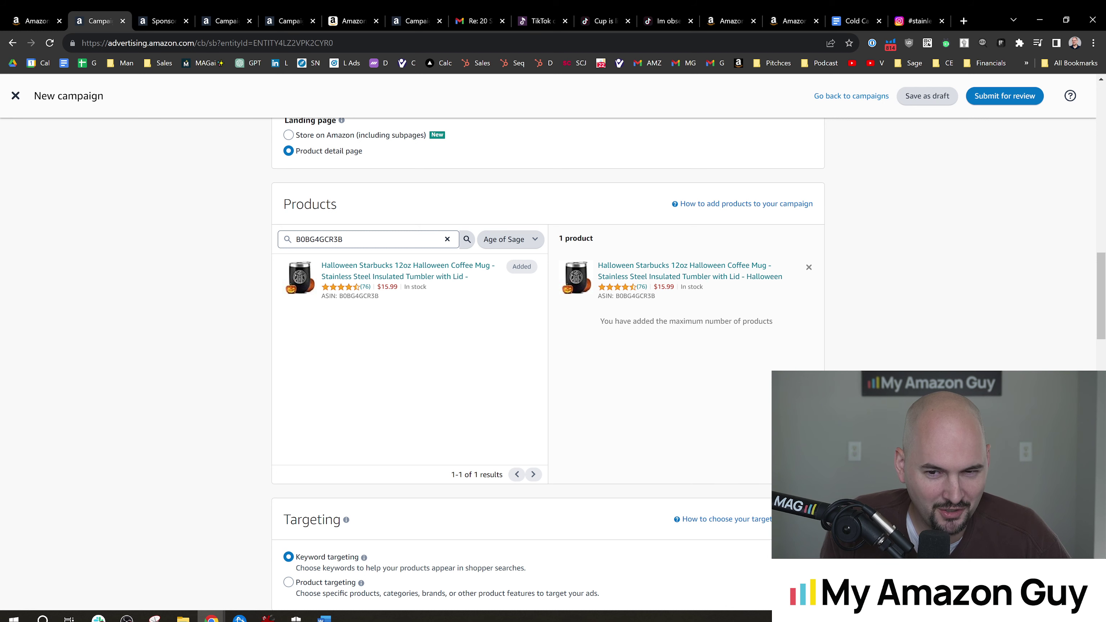
scroll(625, 353, down, 1)
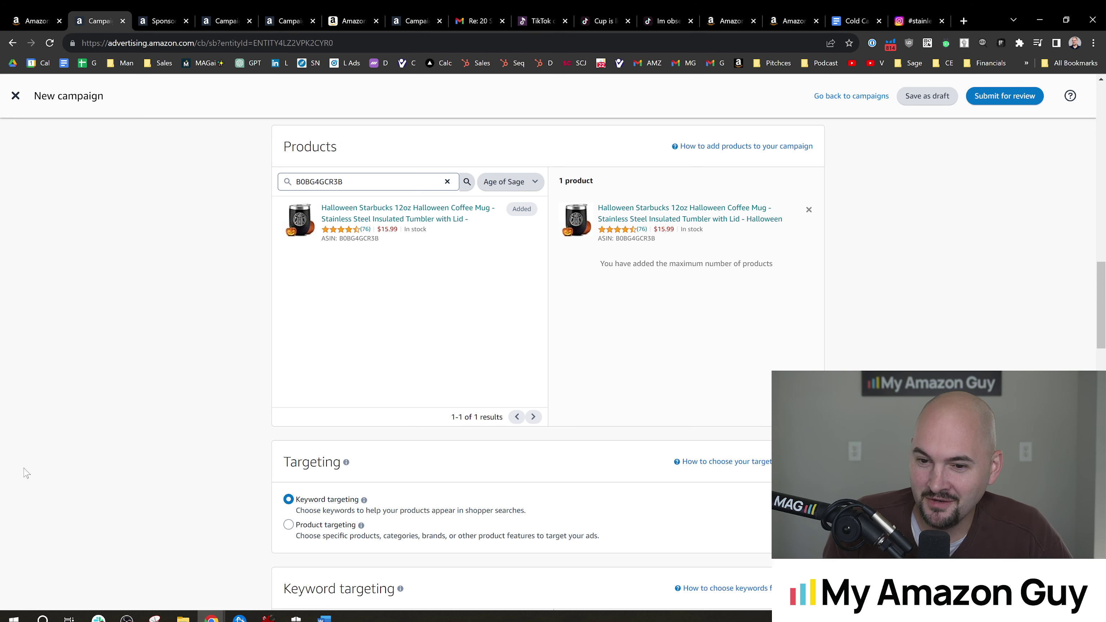
scroll(224, 407, down, 1)
scroll(224, 407, down, 3)
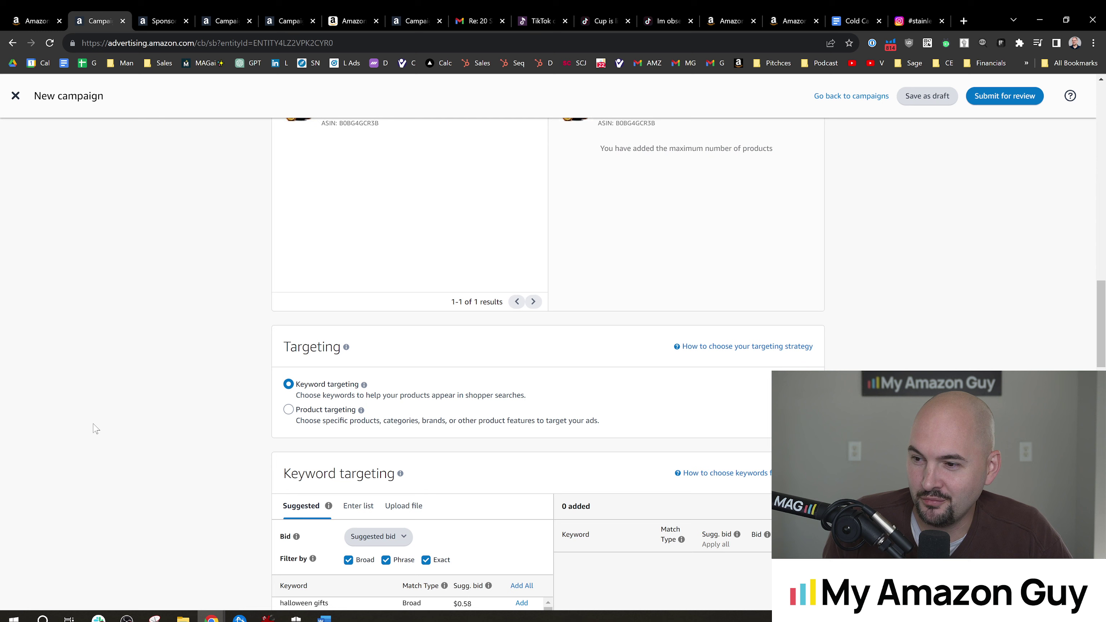
scroll(156, 322, down, 4)
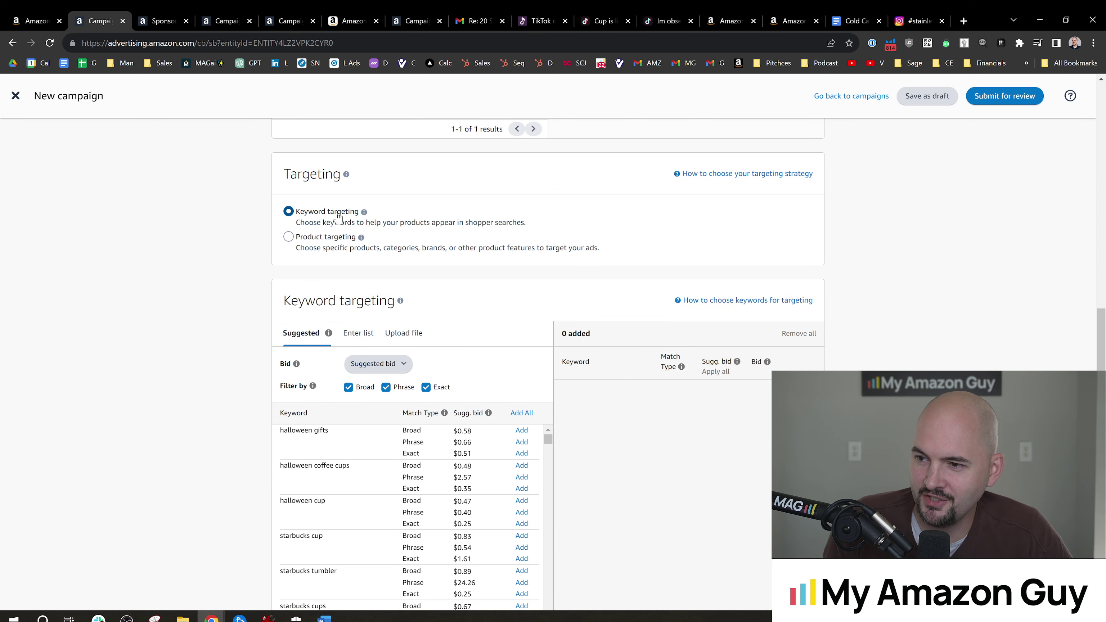
click(341, 244)
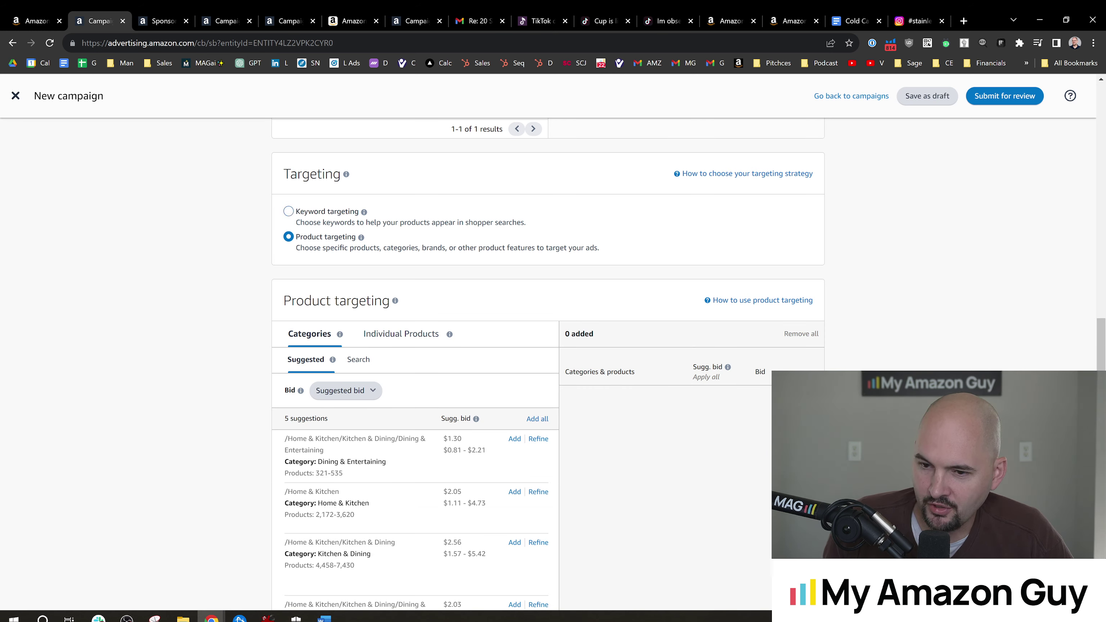
click(402, 336)
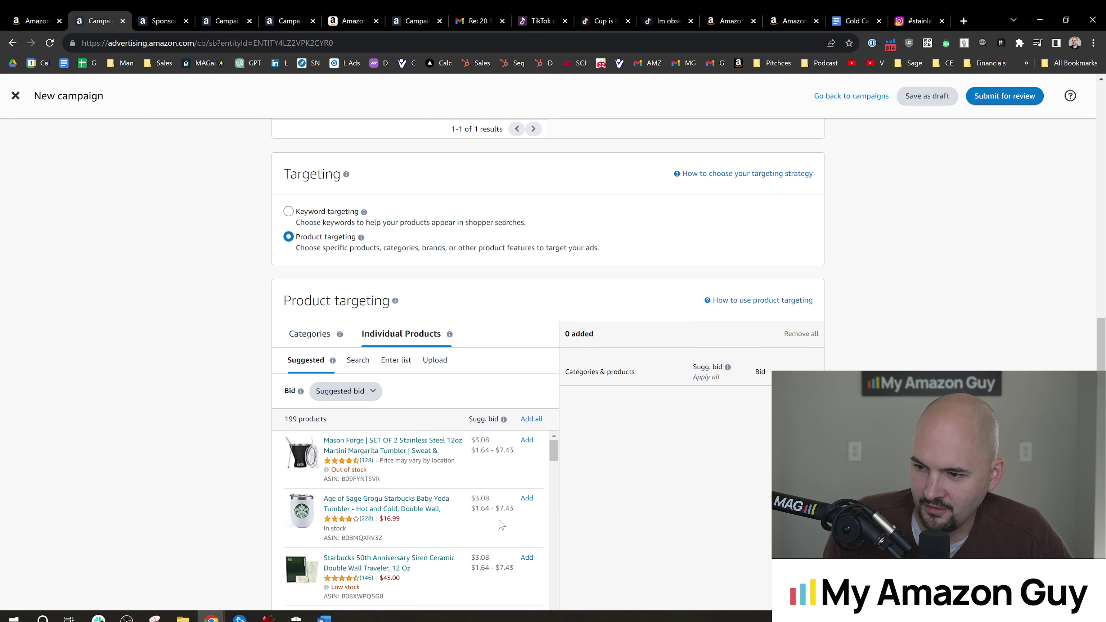
click(325, 349)
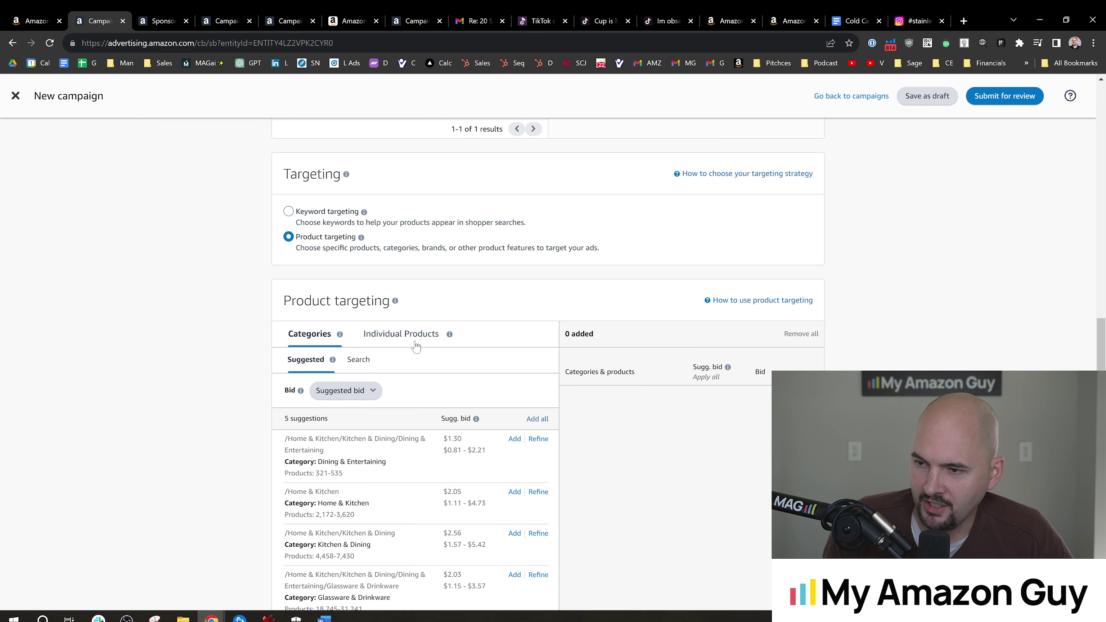
scroll(313, 466, down, 1)
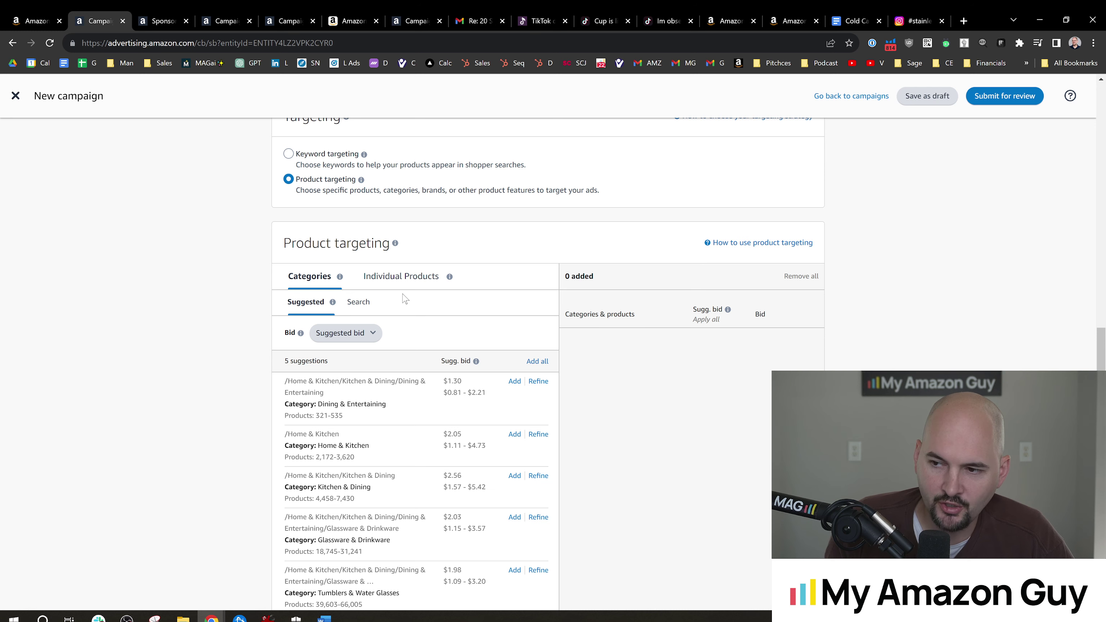
click(359, 302)
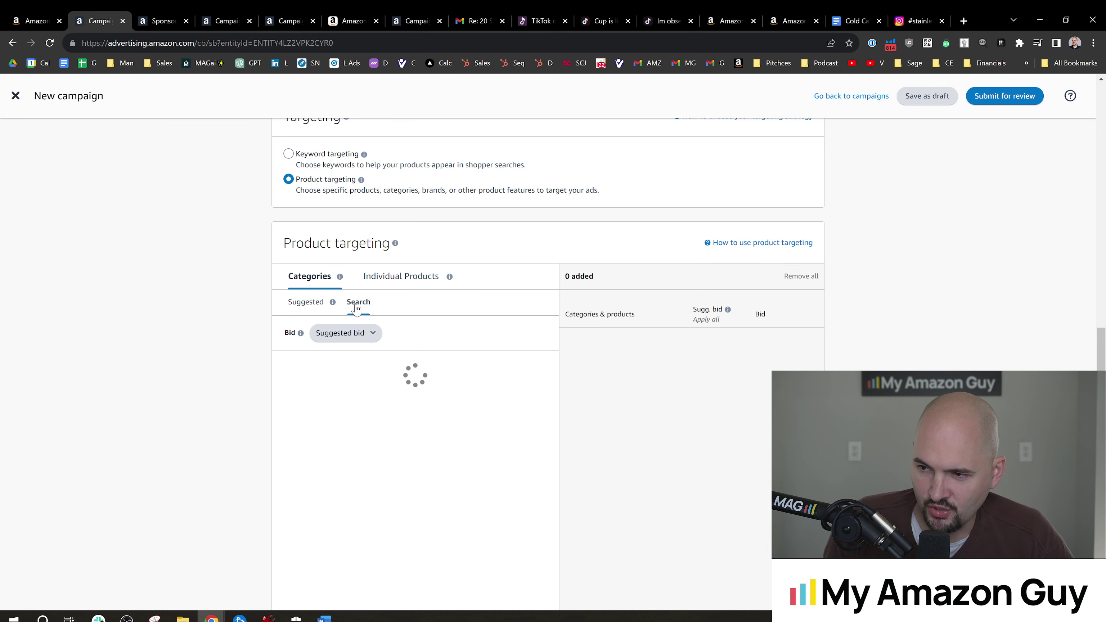
scroll(390, 332, down, 2)
scroll(383, 312, up, 1)
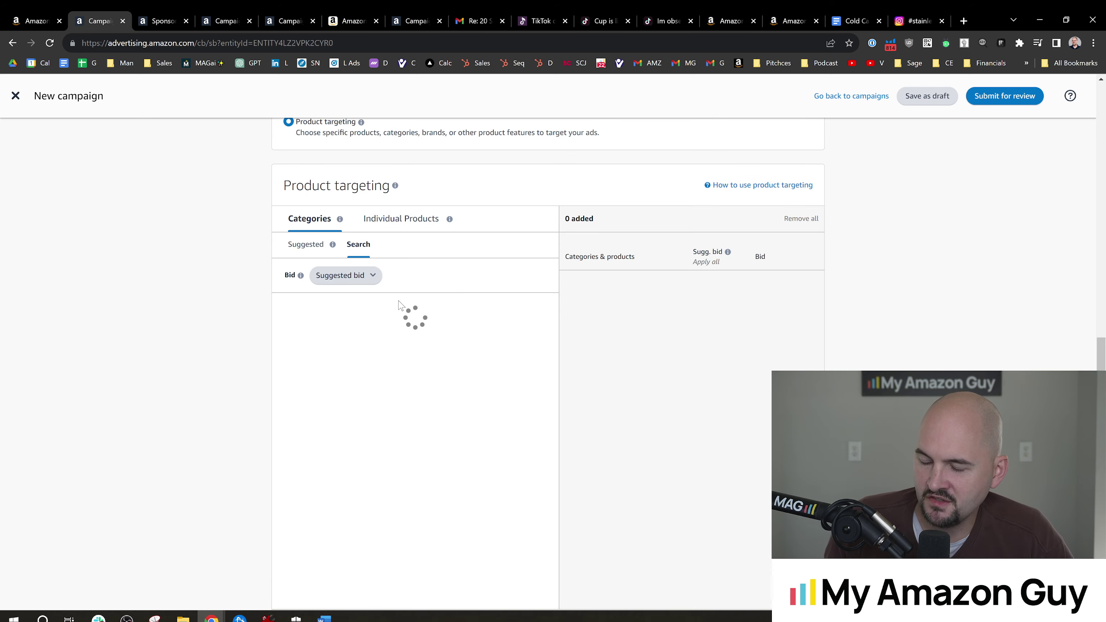
click(312, 251)
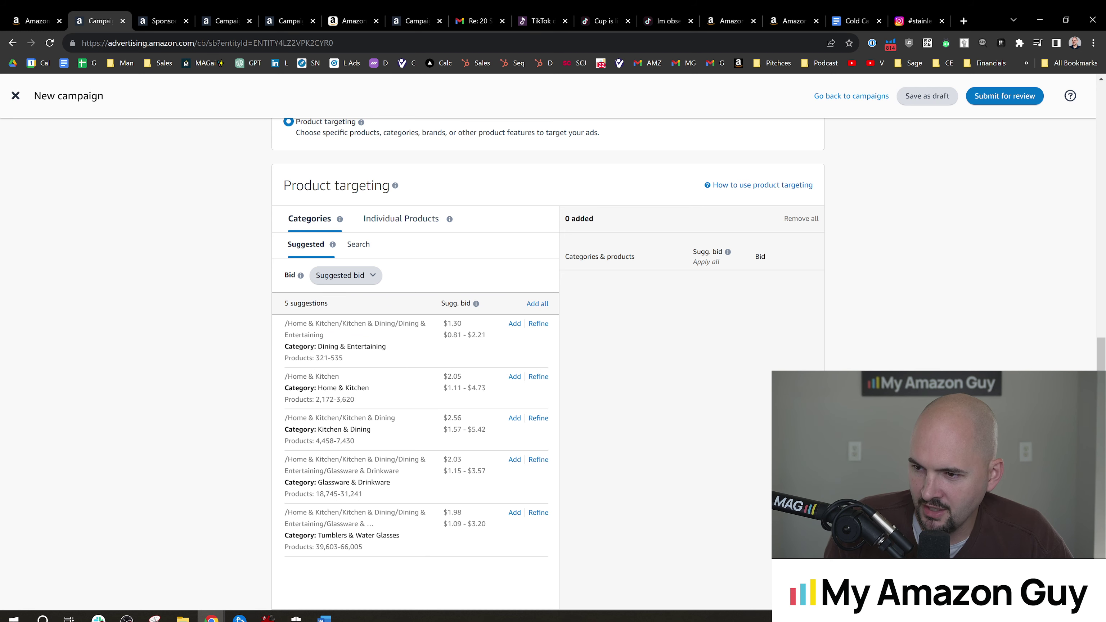
drag(387, 347, 351, 347)
drag(370, 388, 285, 321)
scroll(198, 378, up, 3)
click(200, 371)
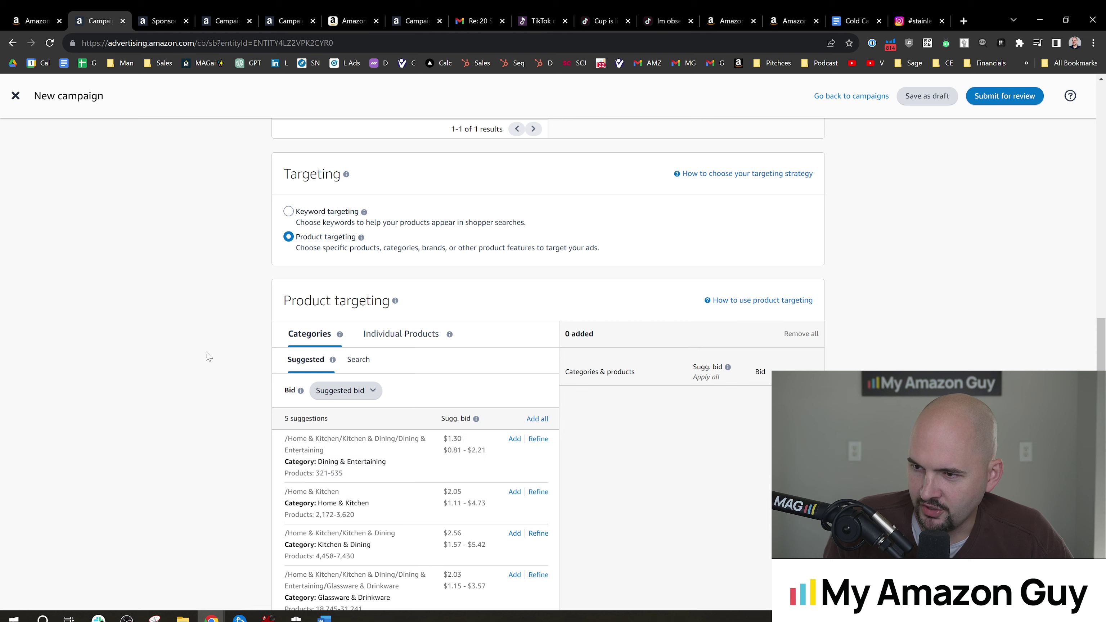
click(303, 222)
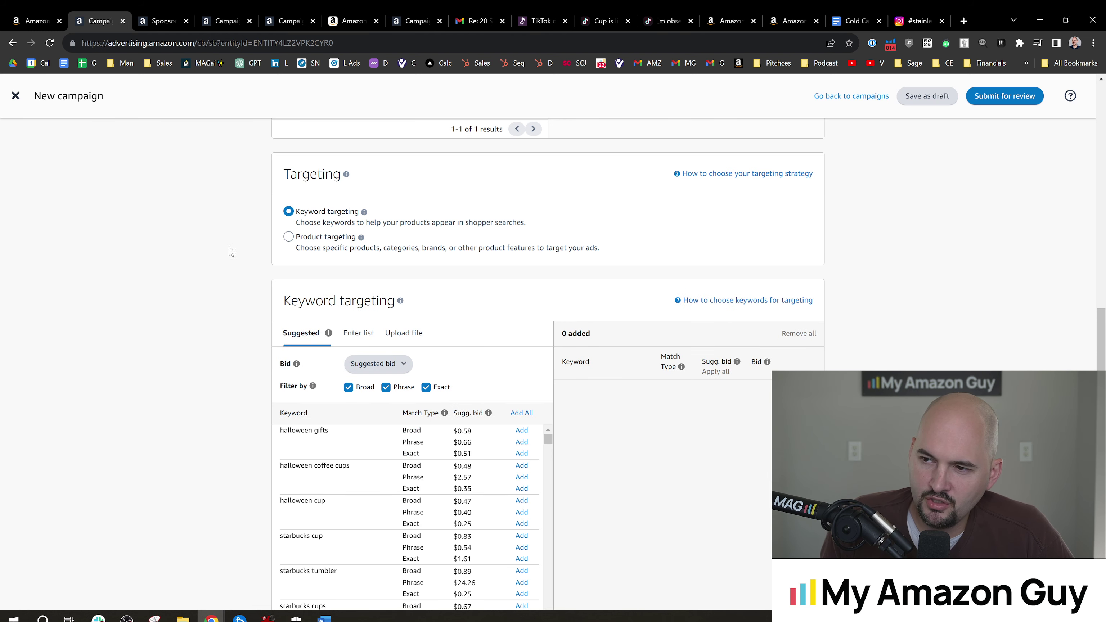
scroll(209, 329, down, 2)
scroll(218, 327, up, 1)
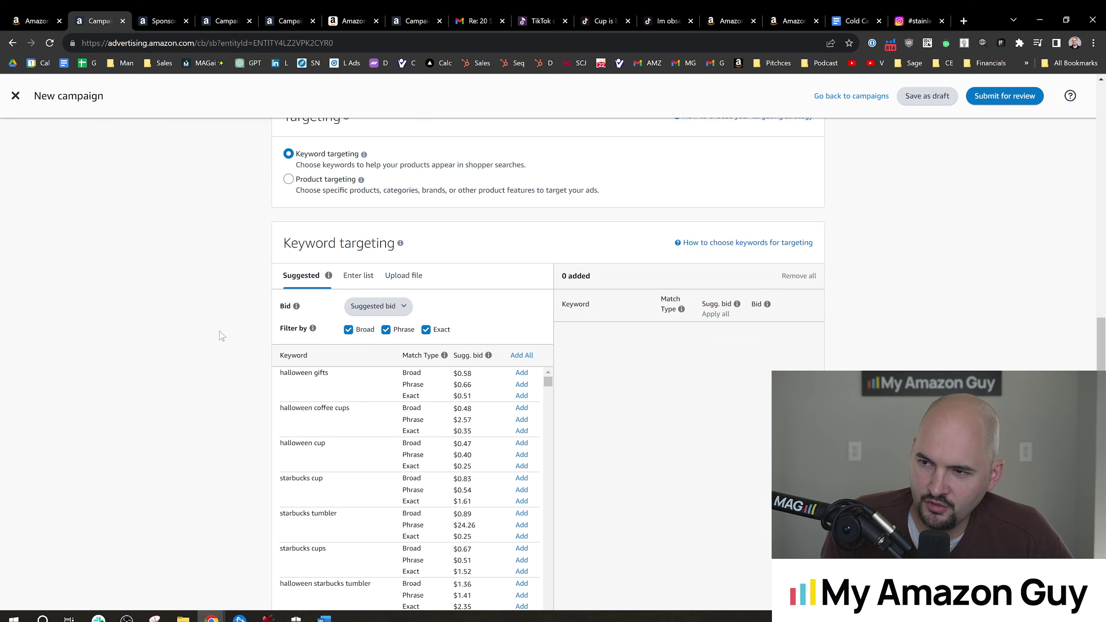
scroll(242, 360, down, 1)
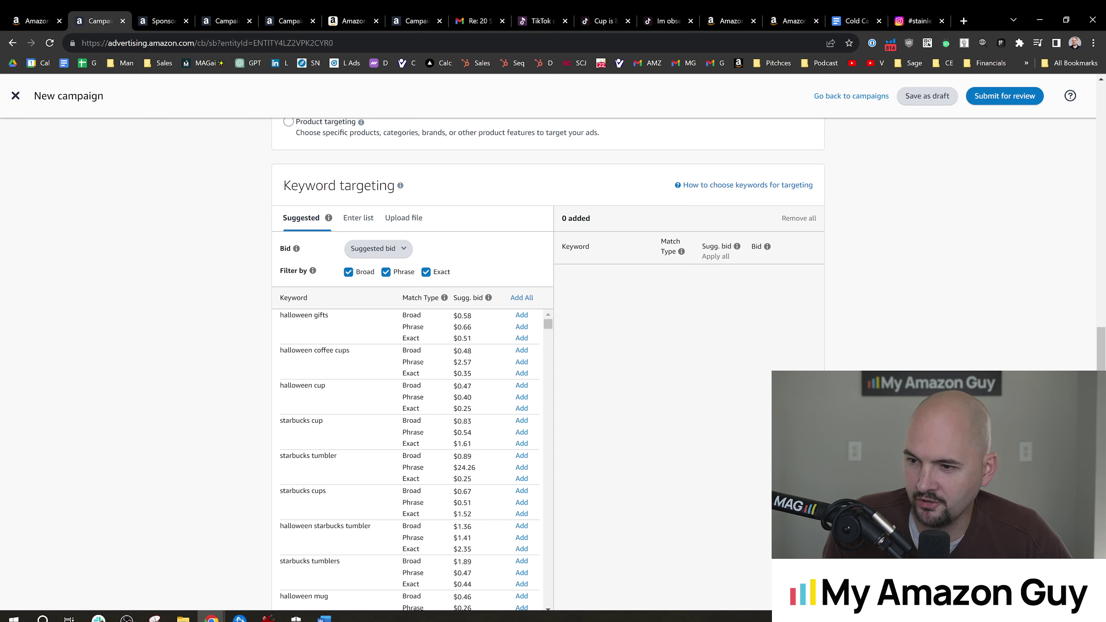
drag(365, 357, 283, 352)
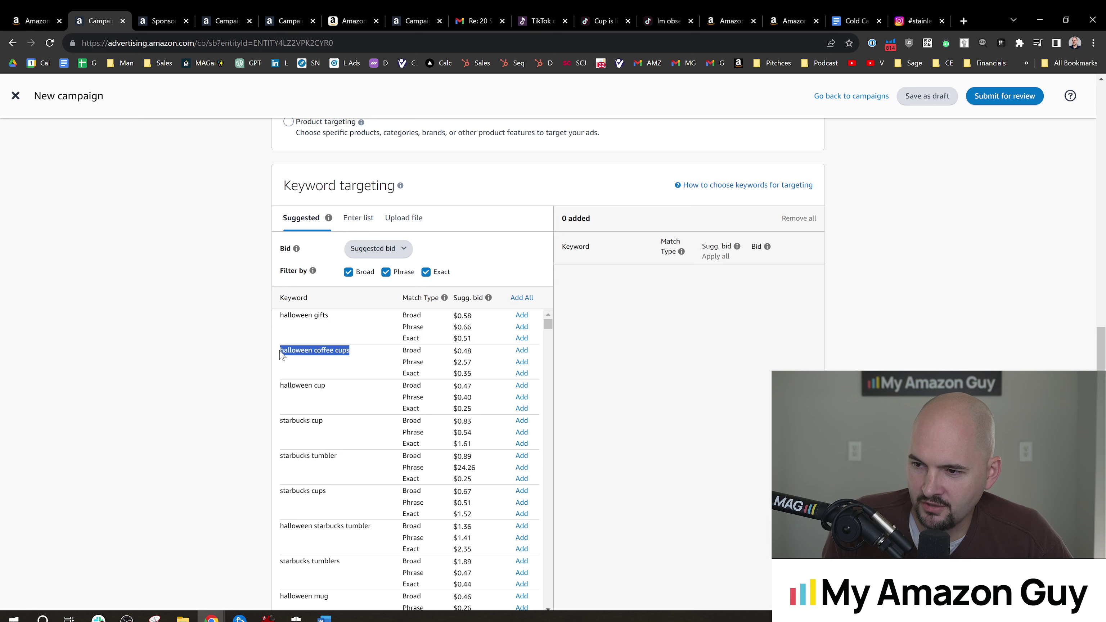
scroll(344, 403, down, 2)
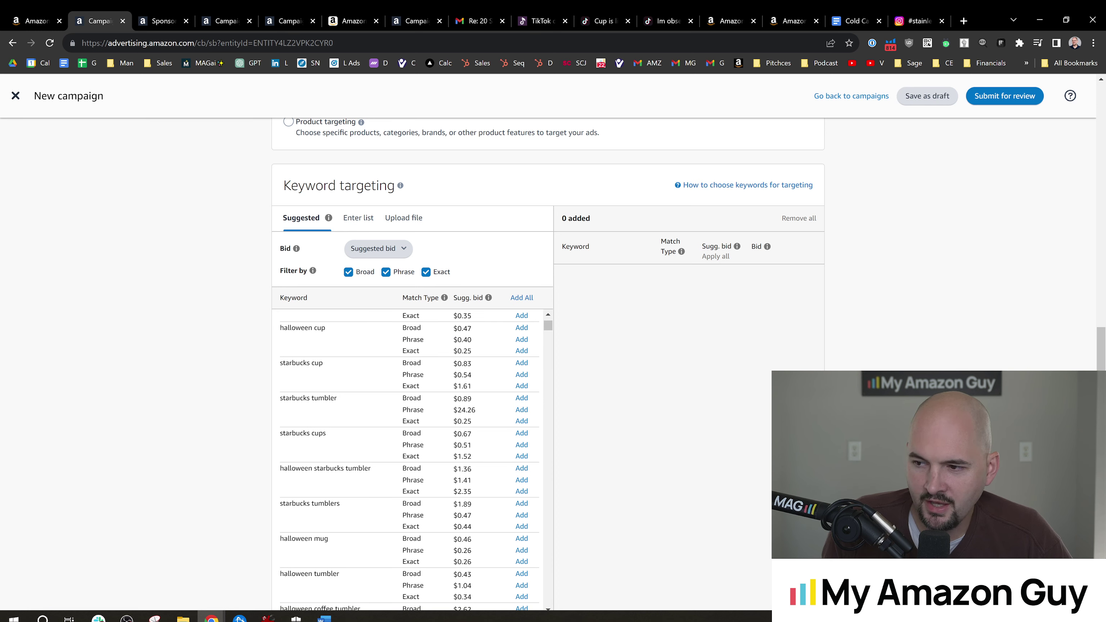
drag(483, 412, 452, 407)
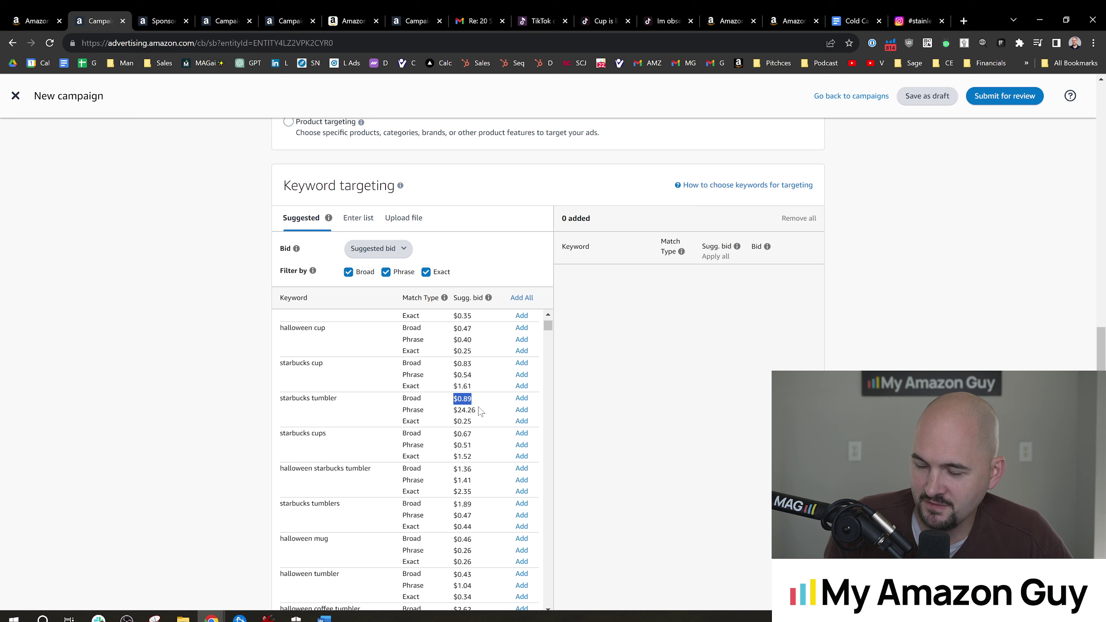
click(248, 398)
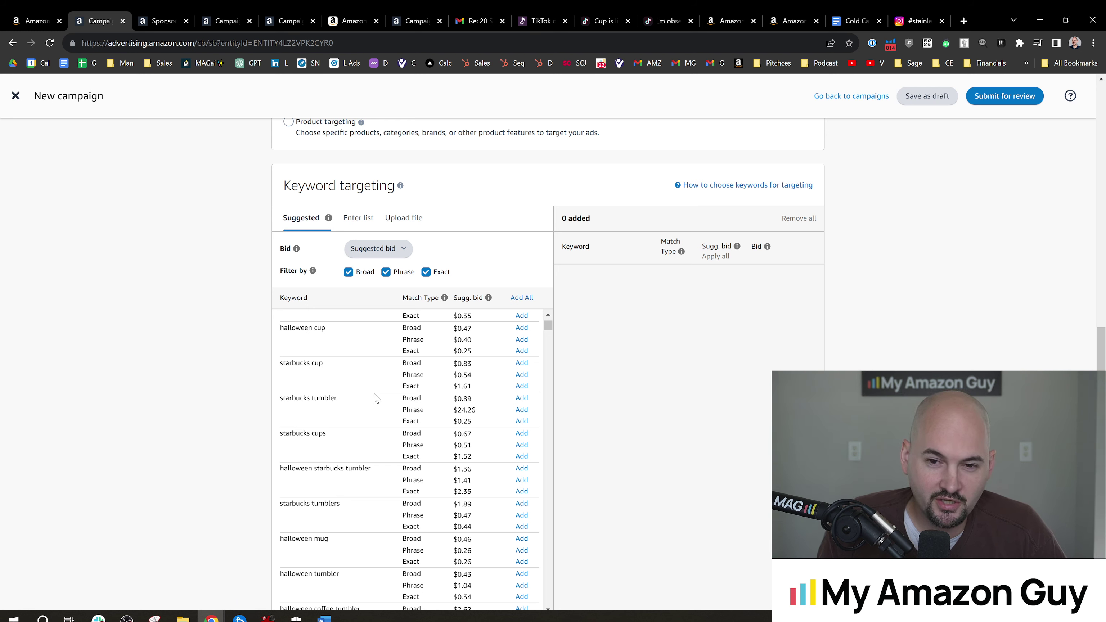
scroll(371, 409, down, 2)
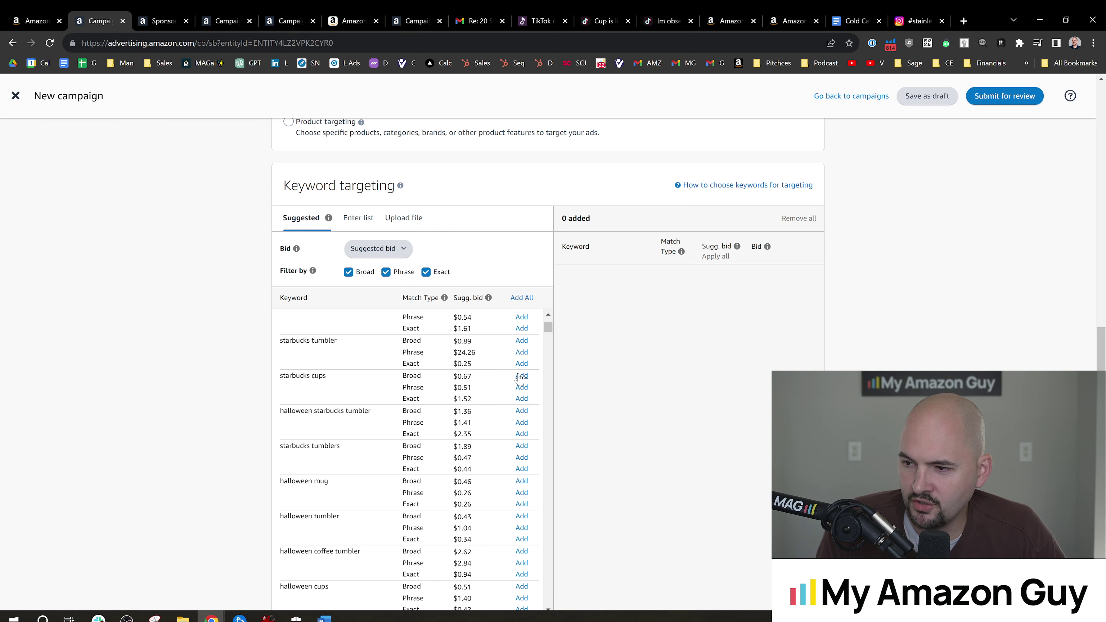
- Add 'starbucks cups' as a broad-match keyword and 'cup' as a negative exact keyword
click(533, 374)
scroll(624, 436, down, 10)
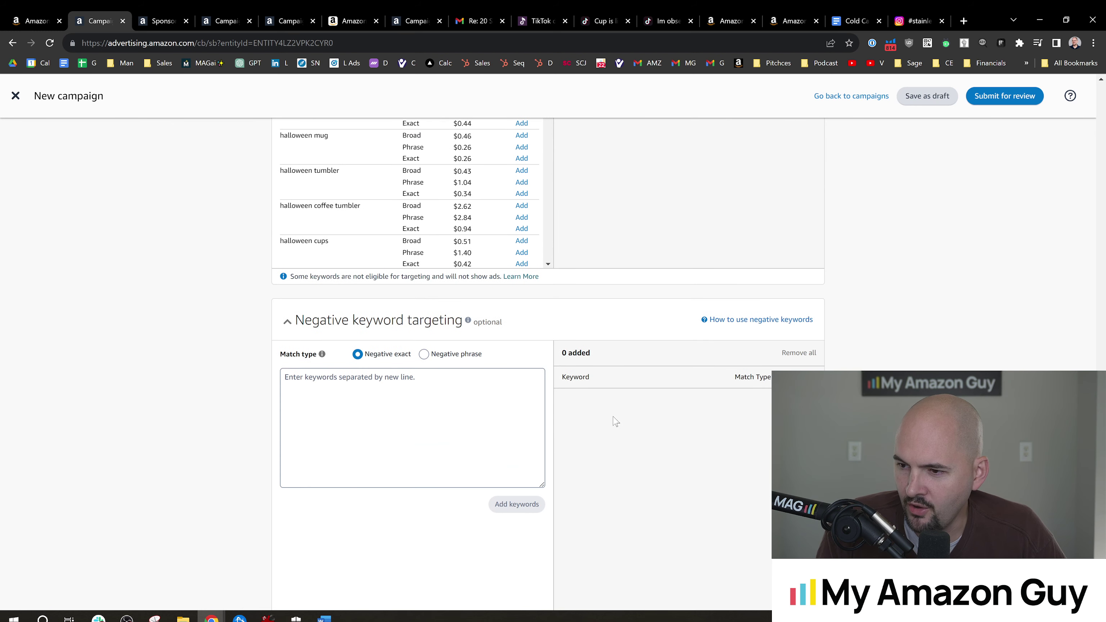
click(285, 262)
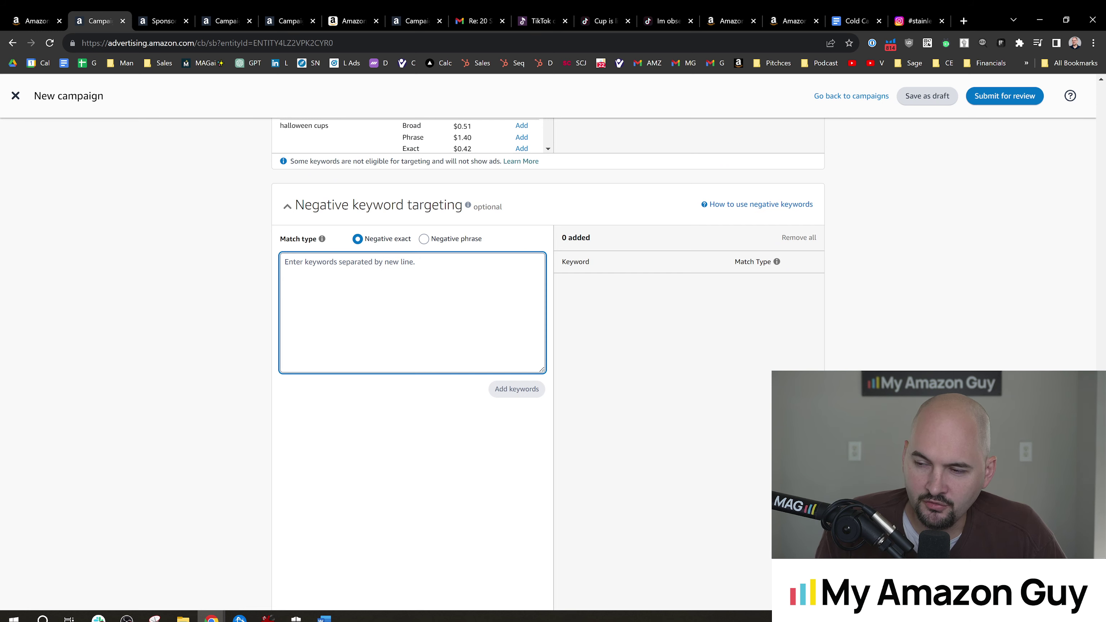
text(cup)
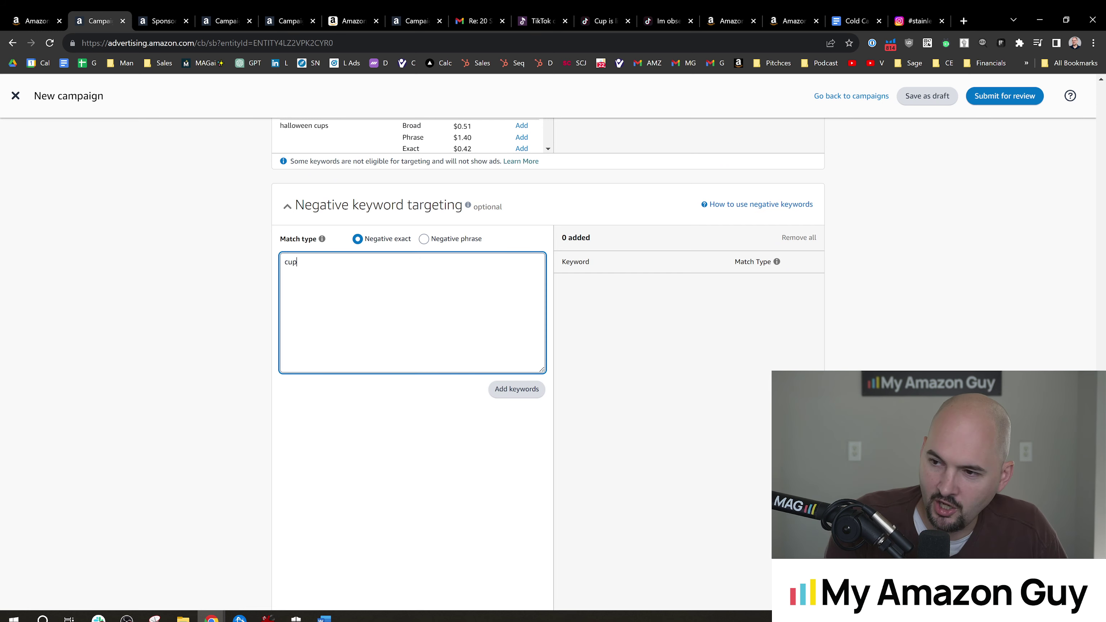
click(517, 390)
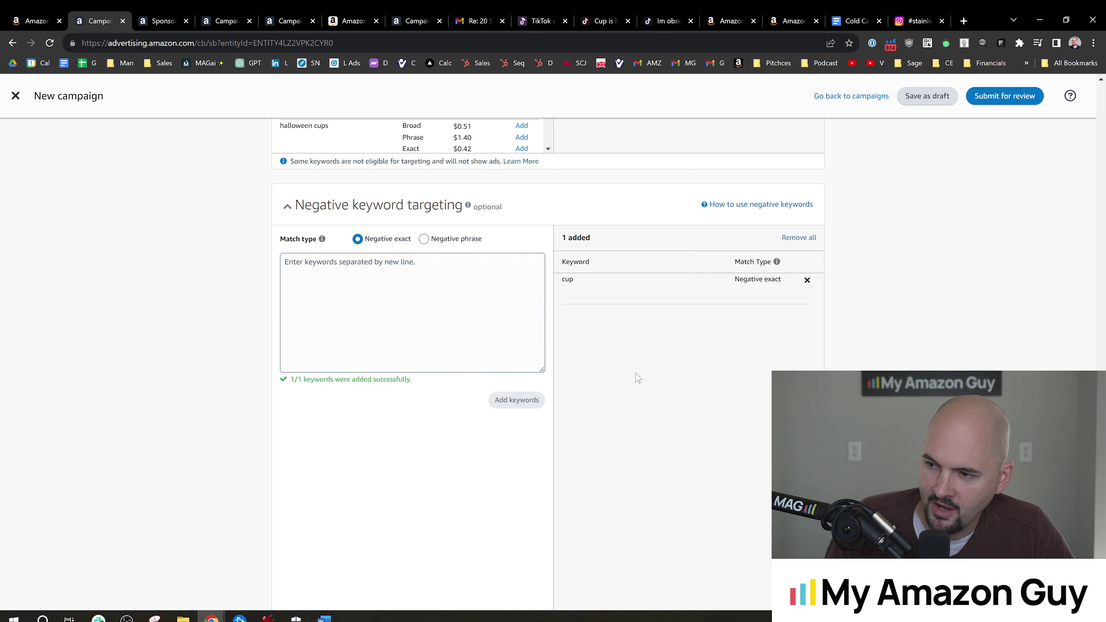
scroll(659, 379, down, 15)
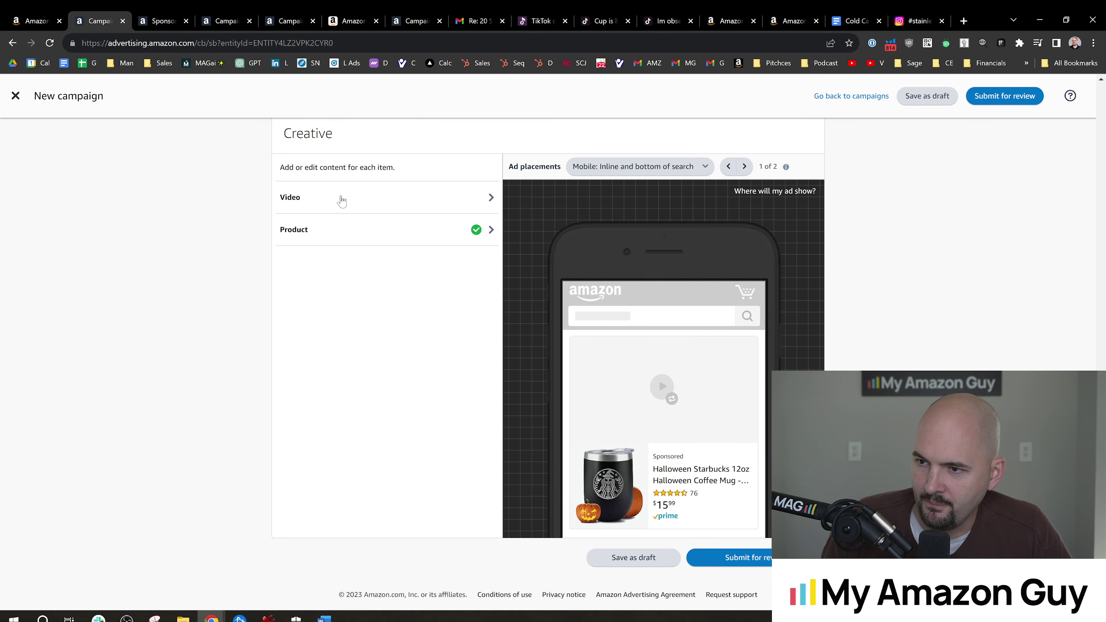
- Open the creative's Video row to show the Add video specs (16:9, 6–45 sec)
click(342, 199)
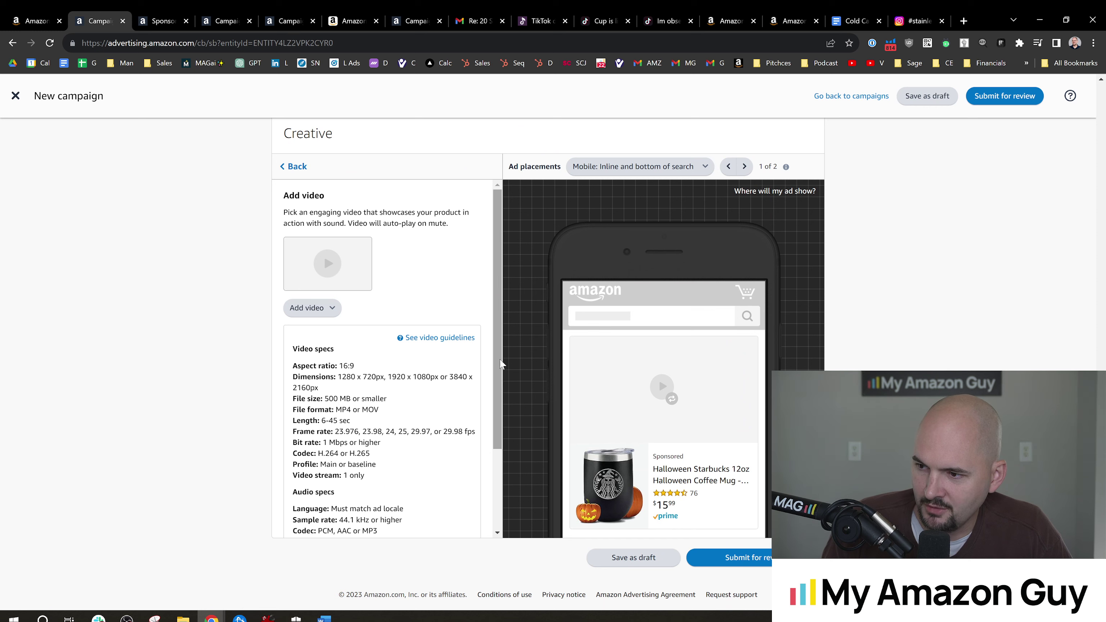
drag(501, 366, 506, 318)
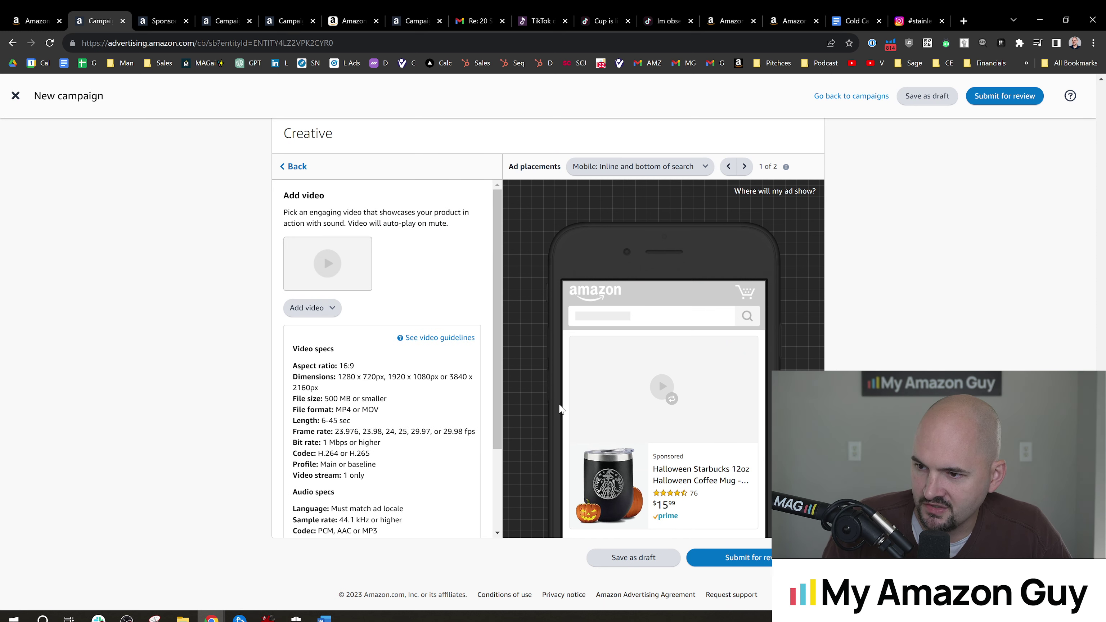